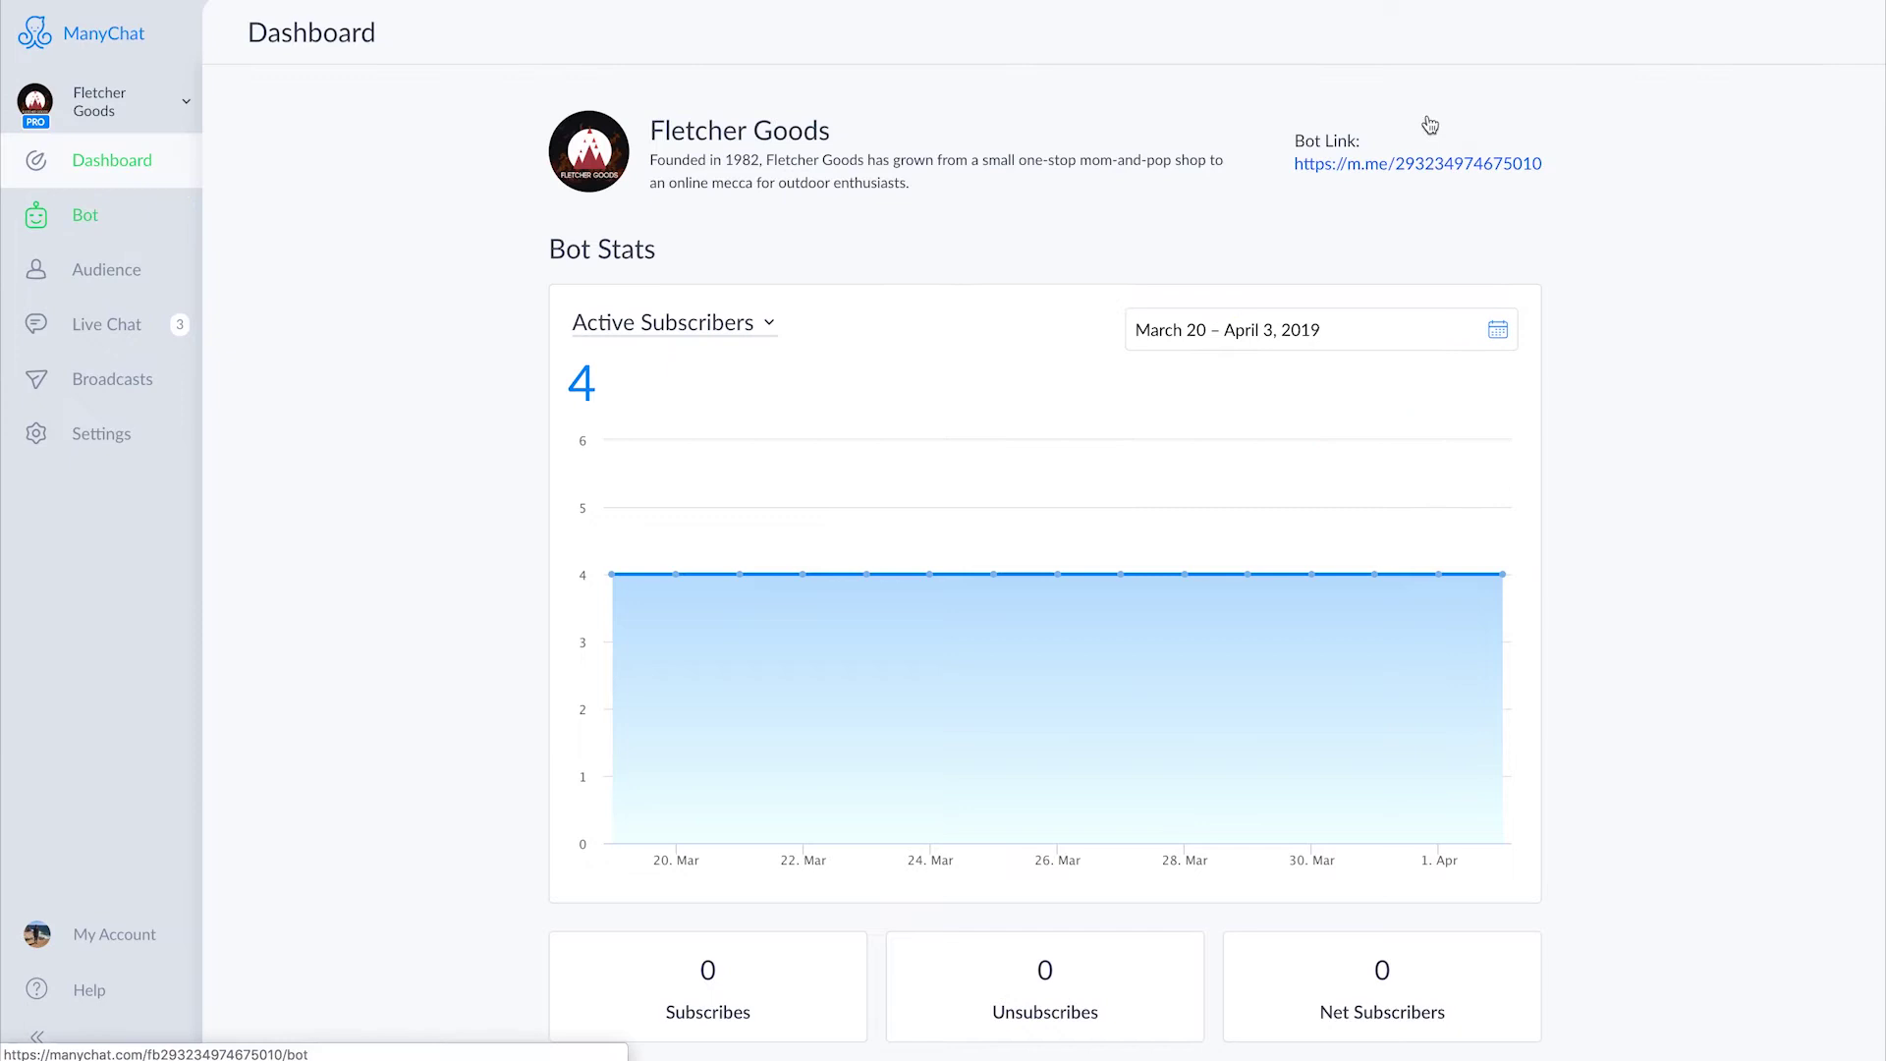
- Open Fletcher Goods' Keywords list showing the start/subscribe and stop/unsubscribe rules
left_click(1839, 26)
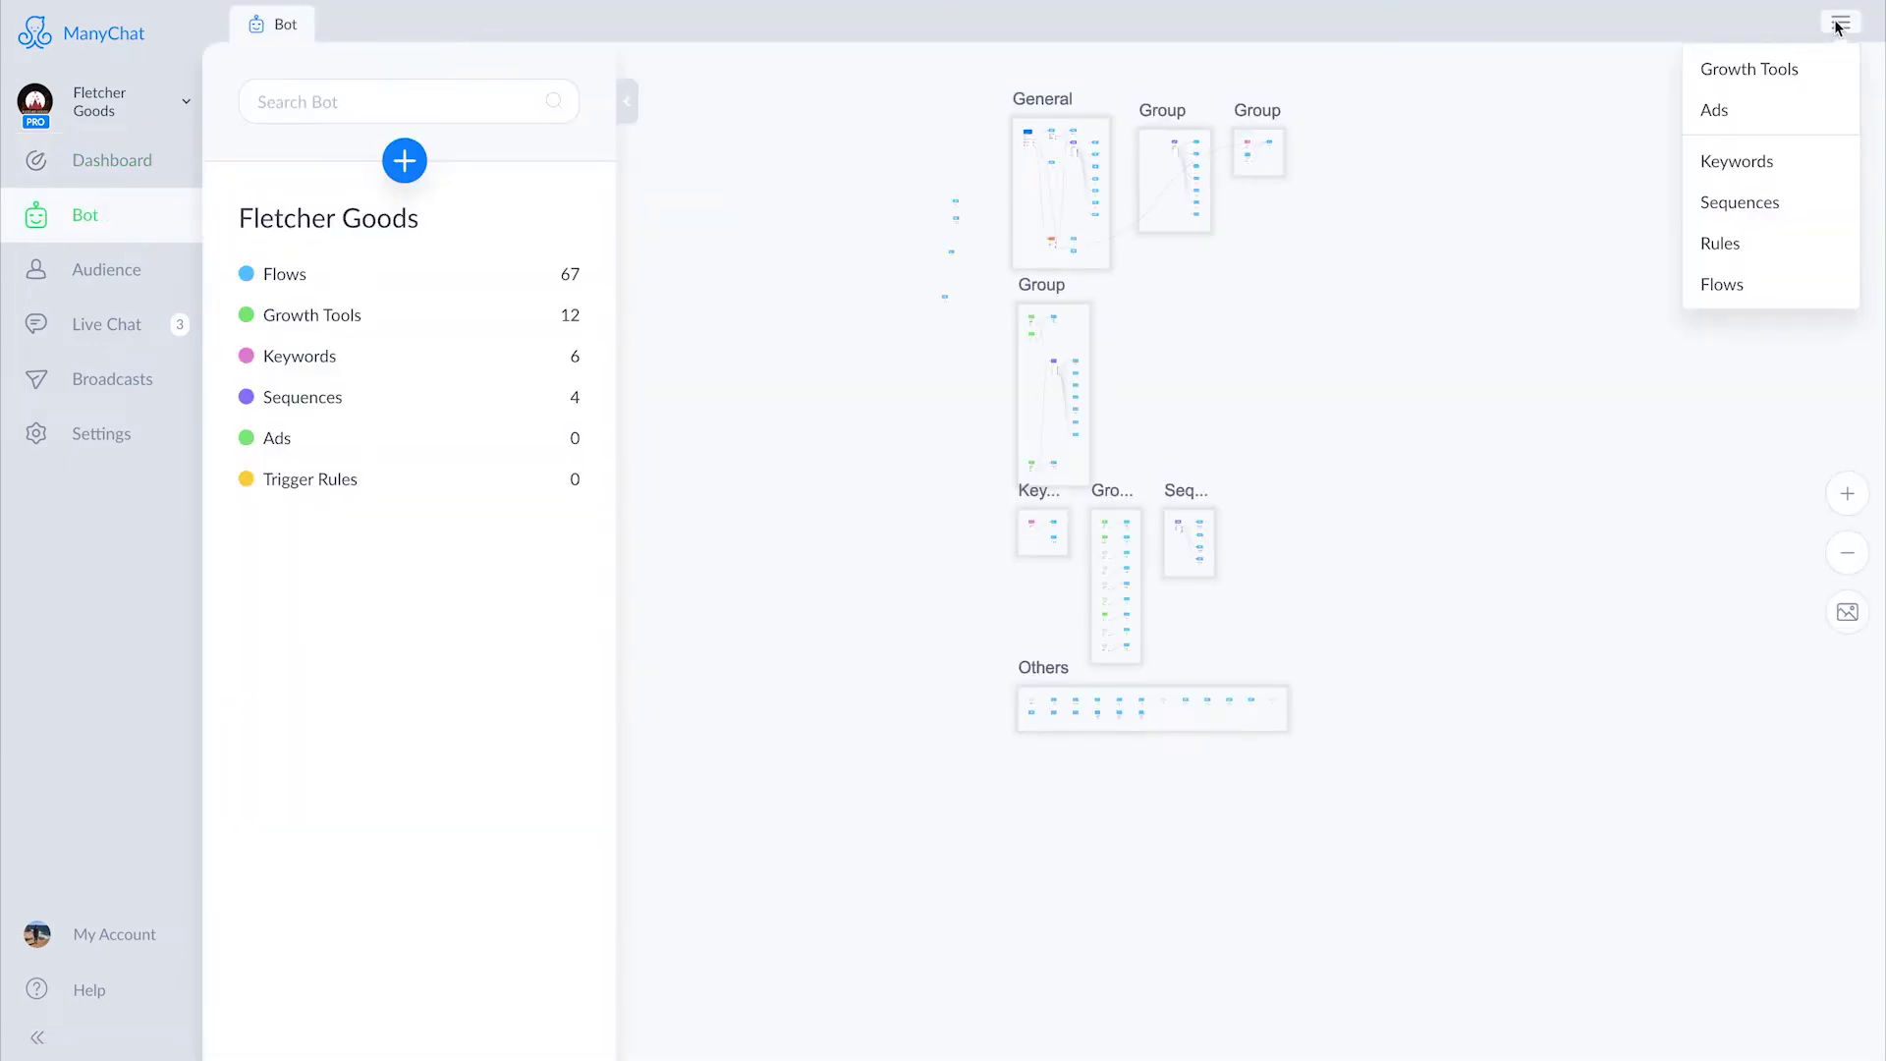
left_click(1735, 161)
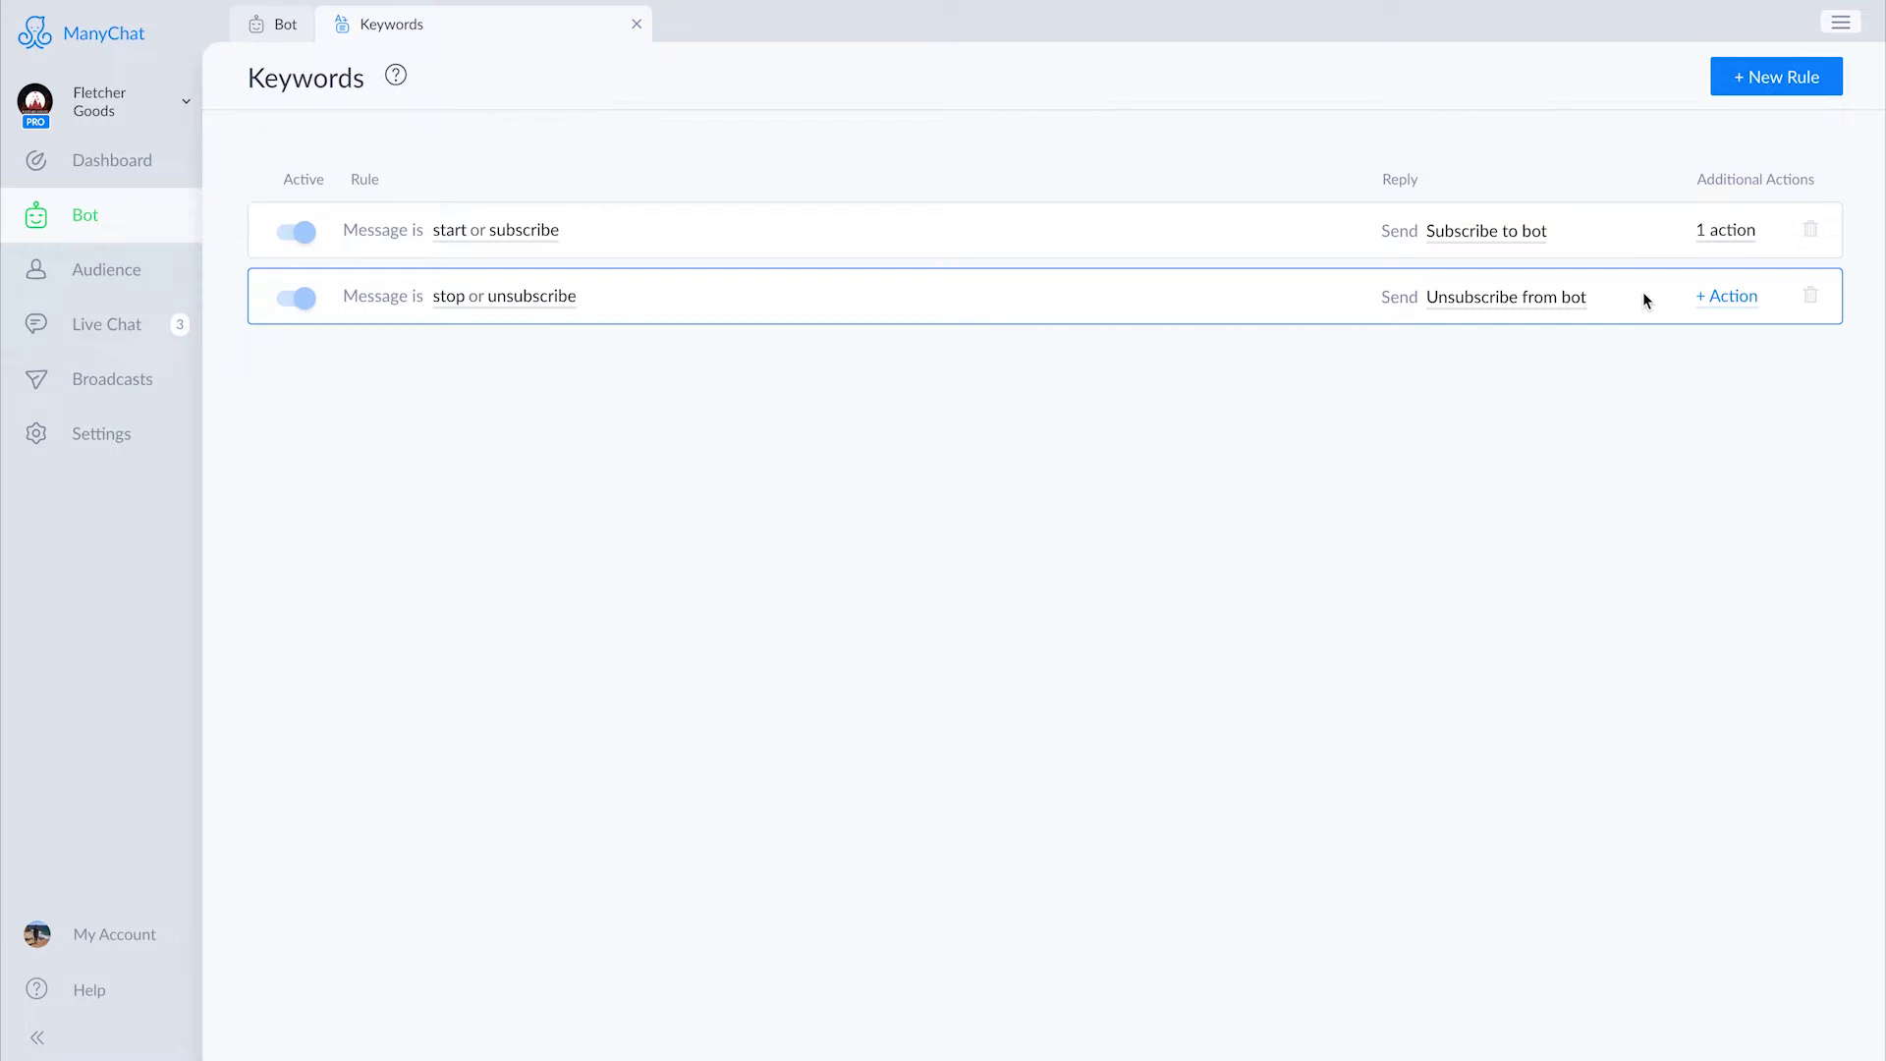
- Create a 'Message contains' keyword rule for help, Help, HELP and HeLp
left_click(1775, 78)
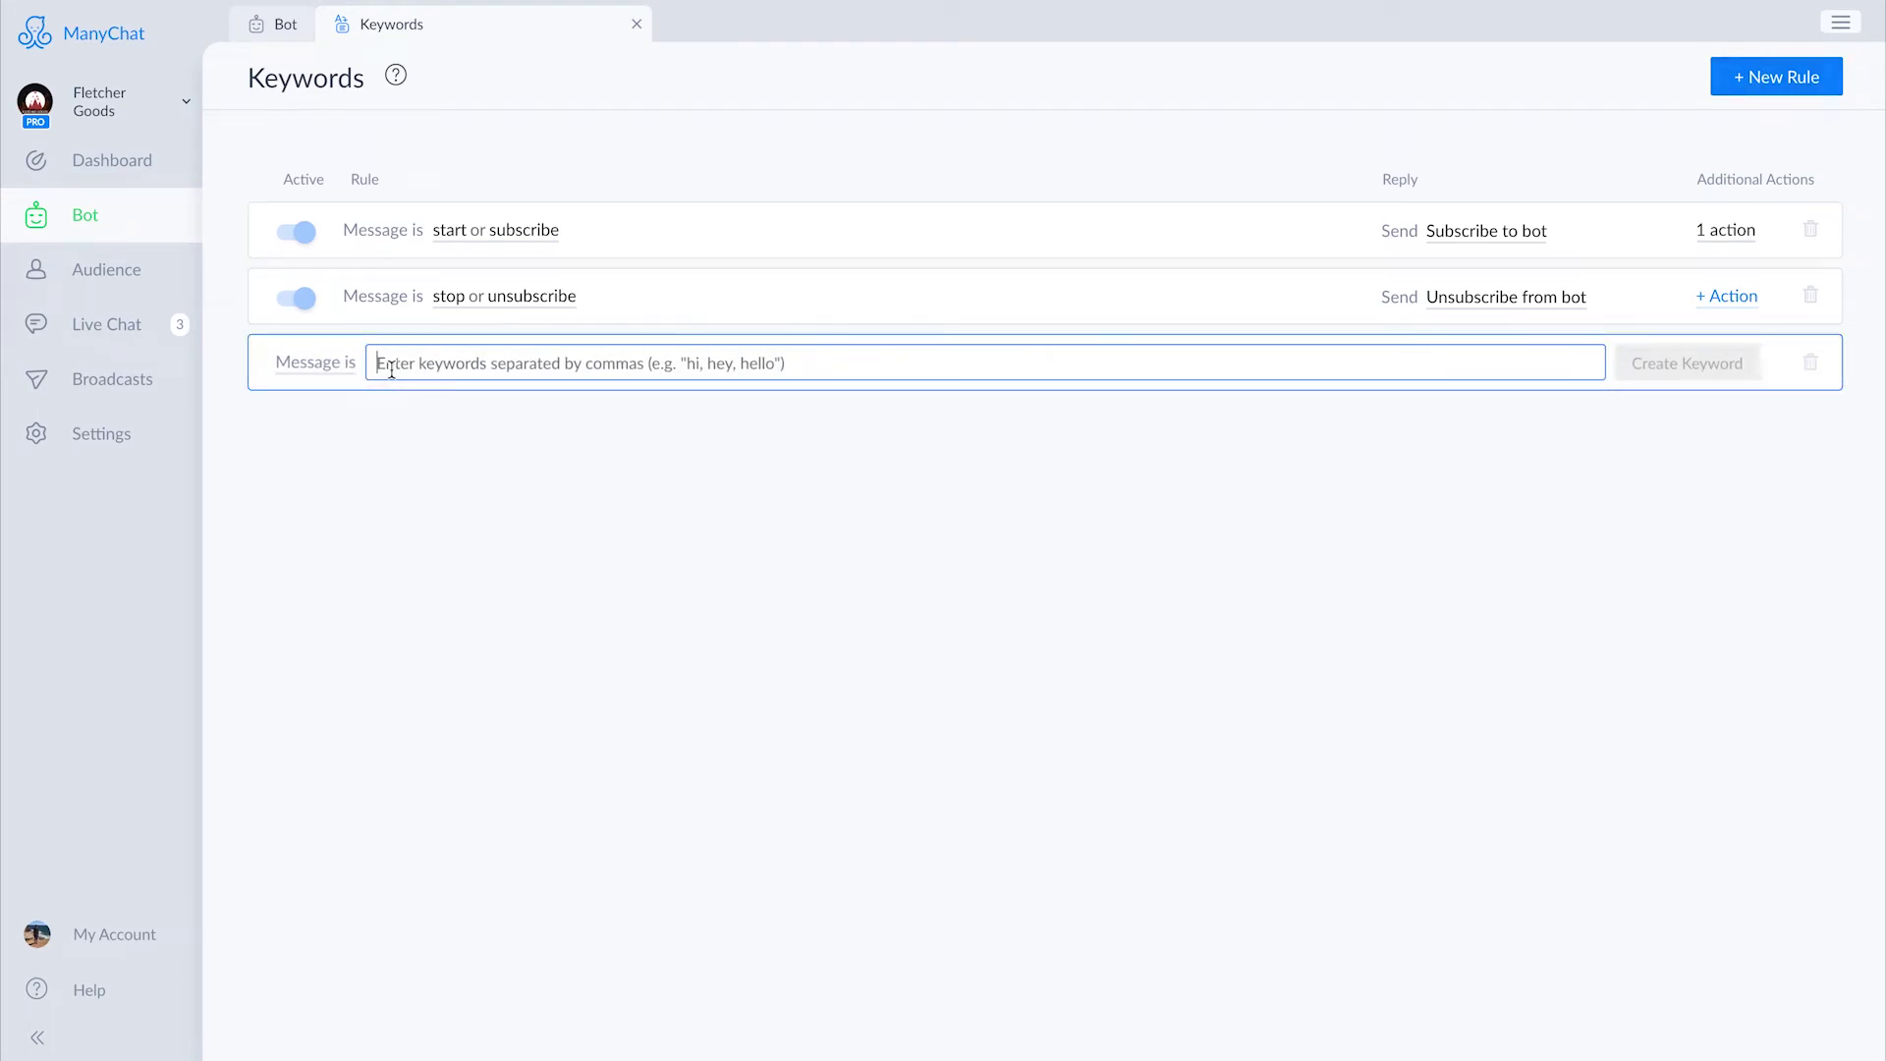
left_click(337, 373)
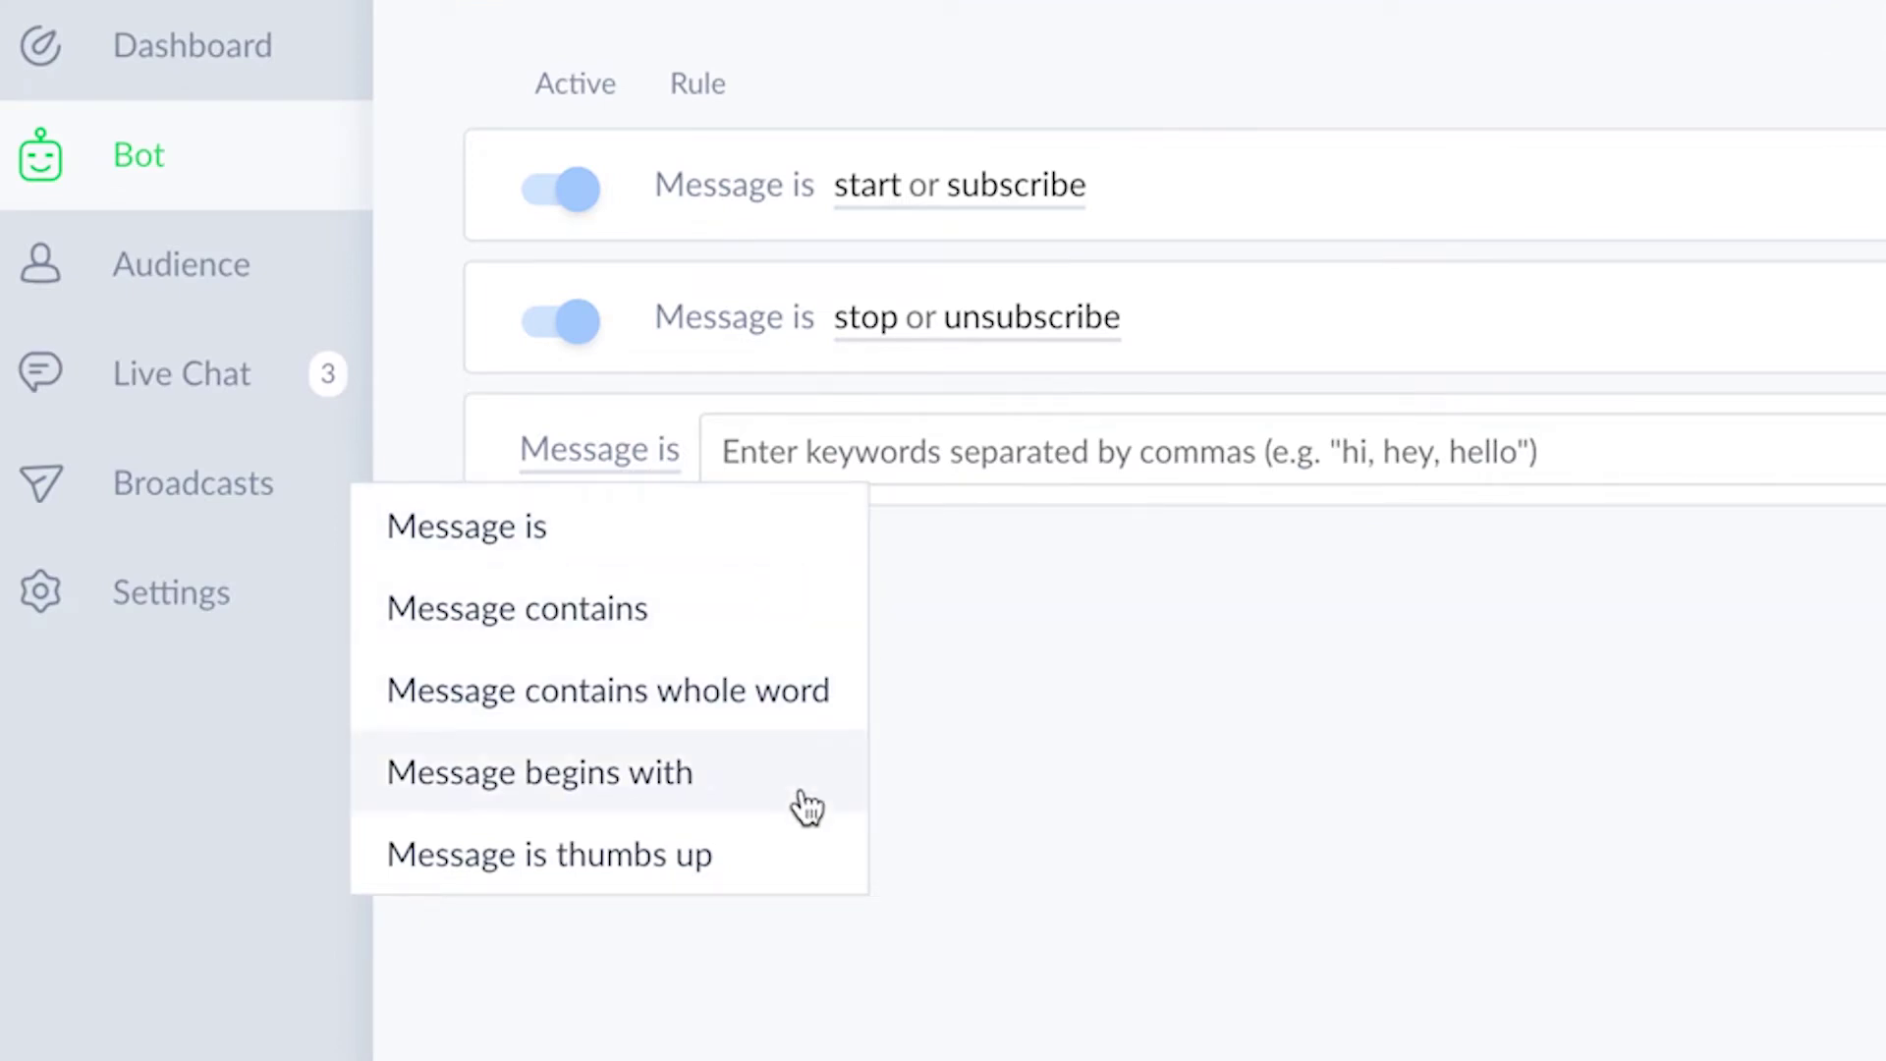
left_click(758, 607)
left_click(910, 467)
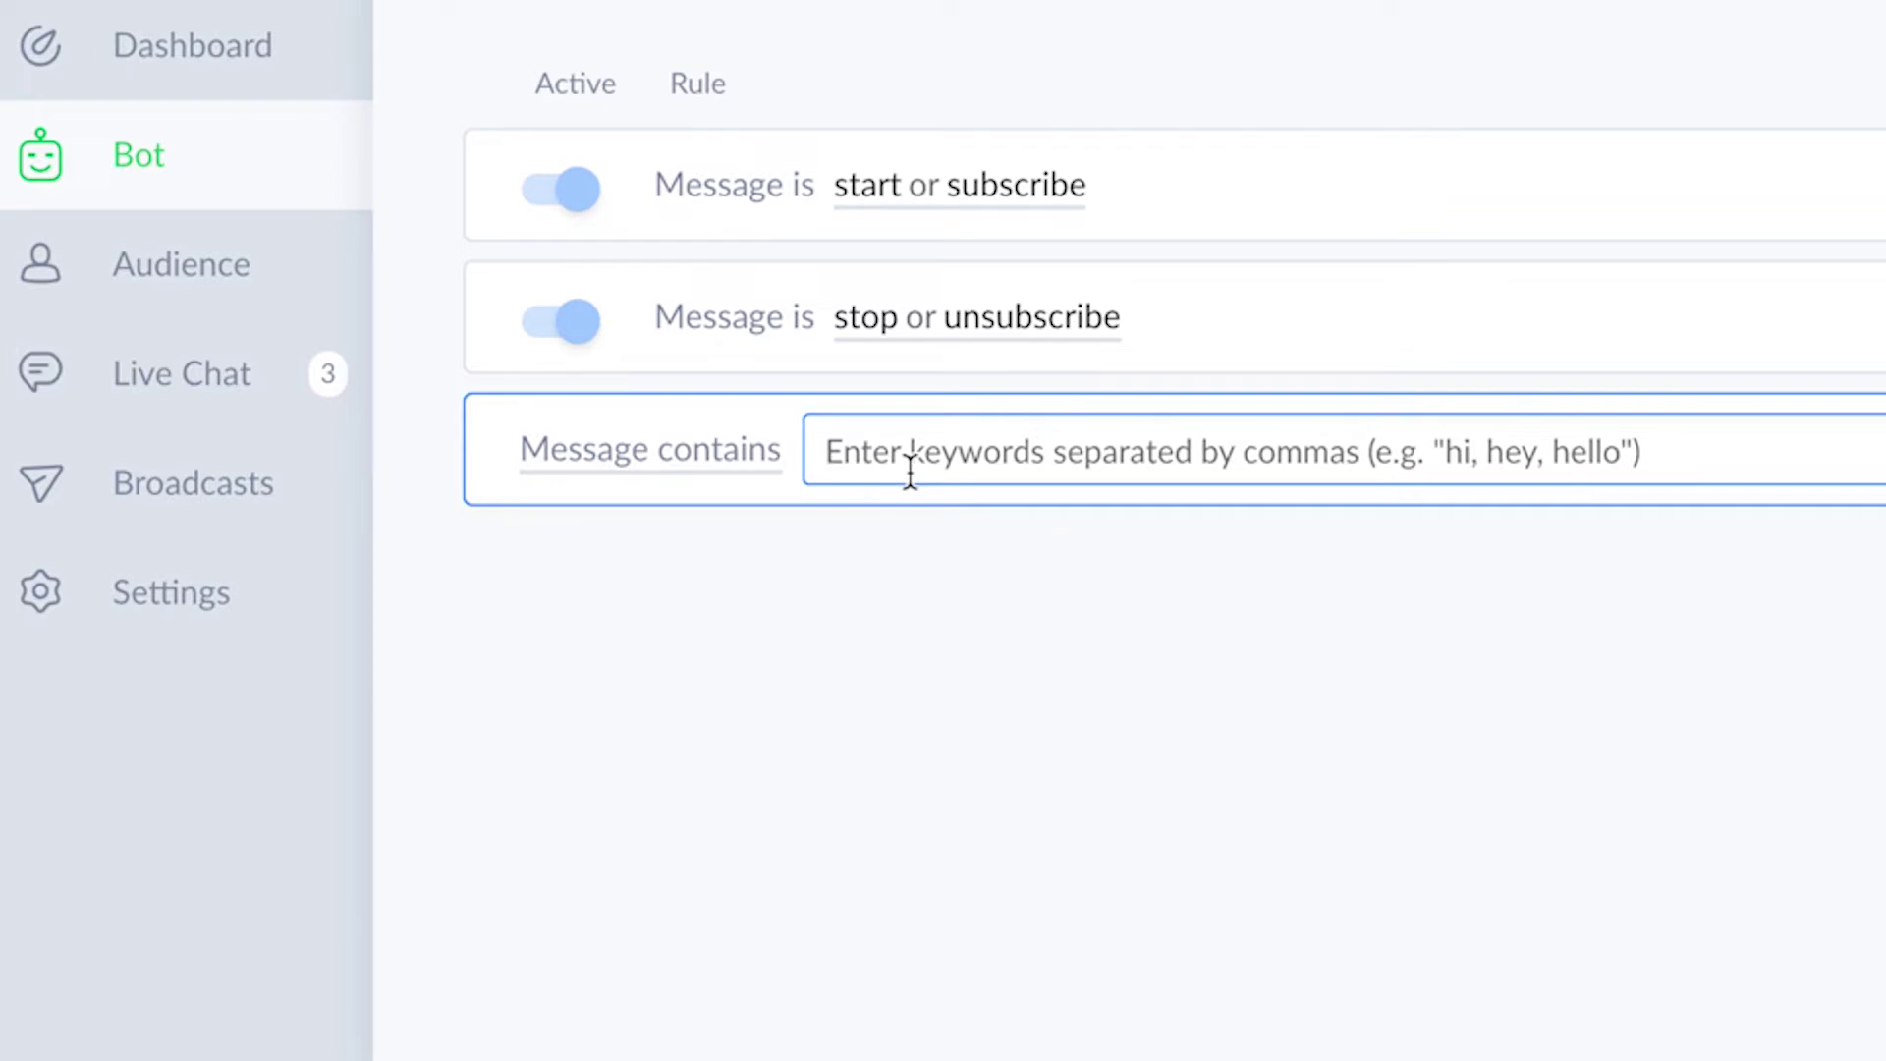
type("help, Help, ")
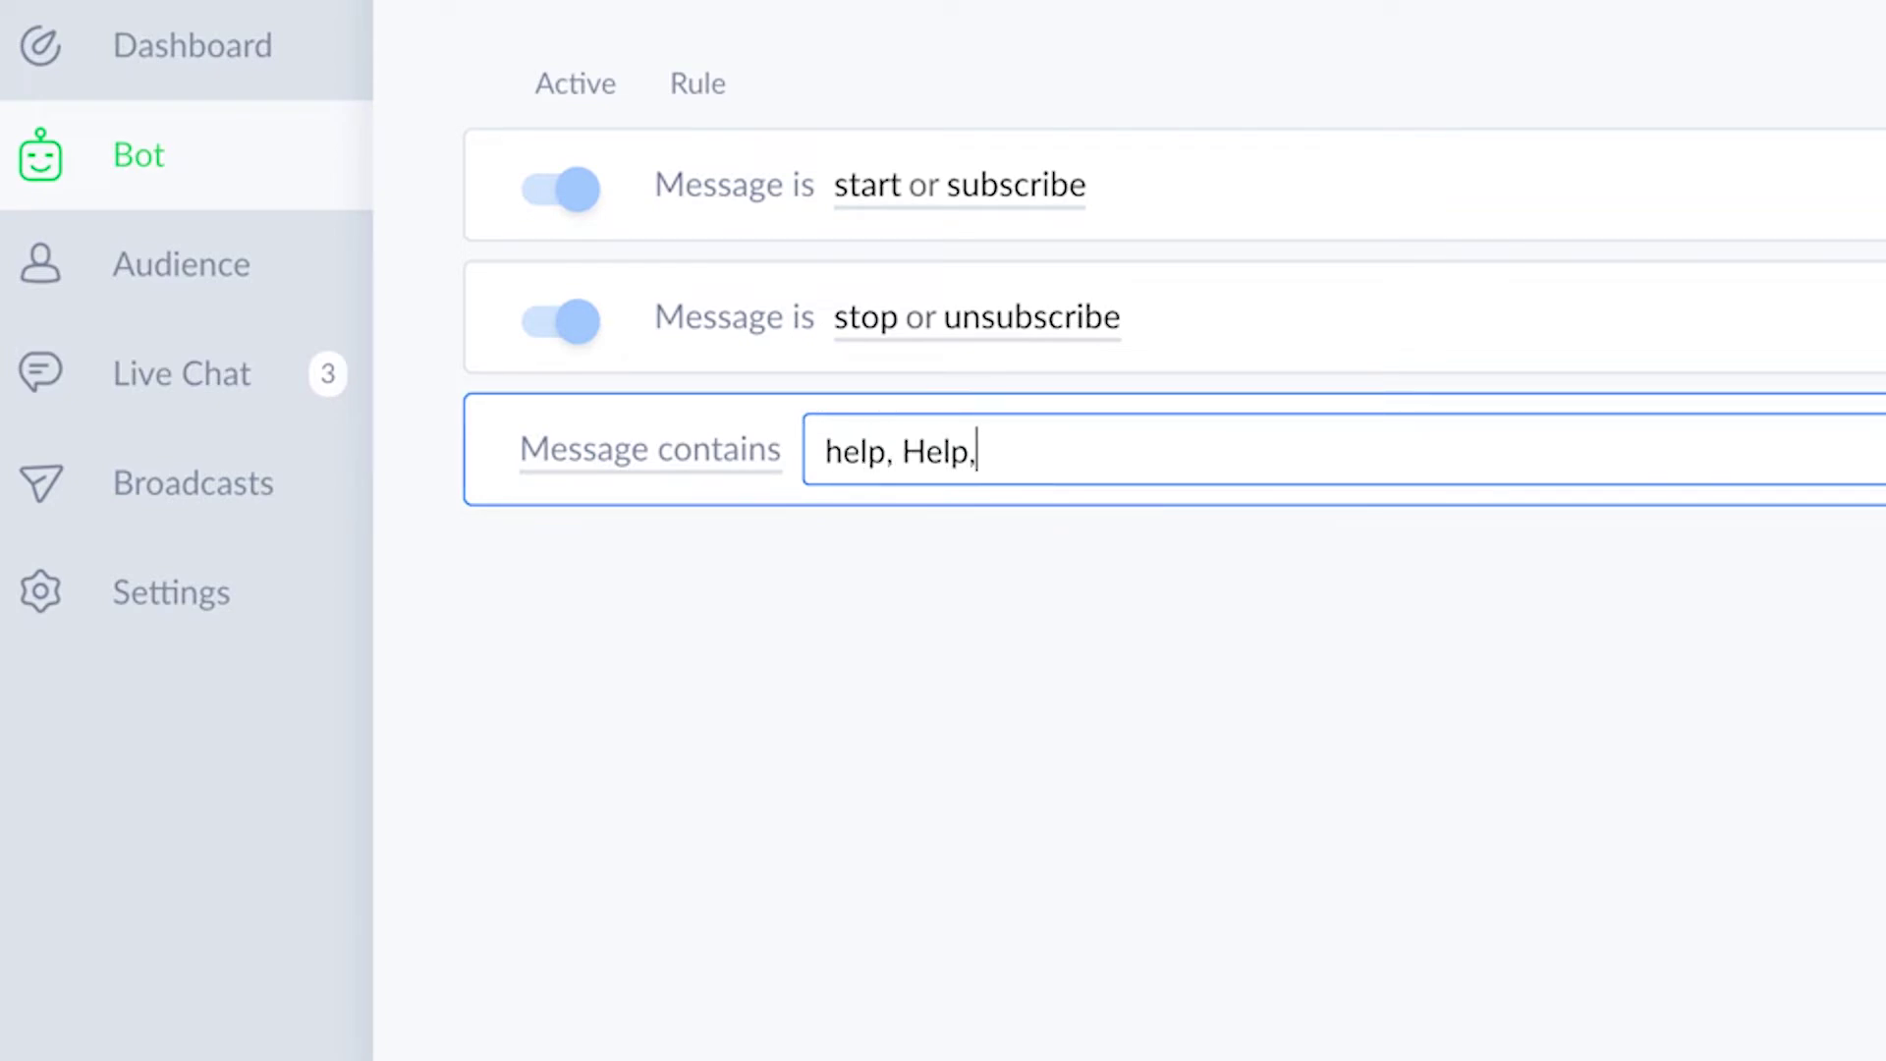
type("HELP, HELp")
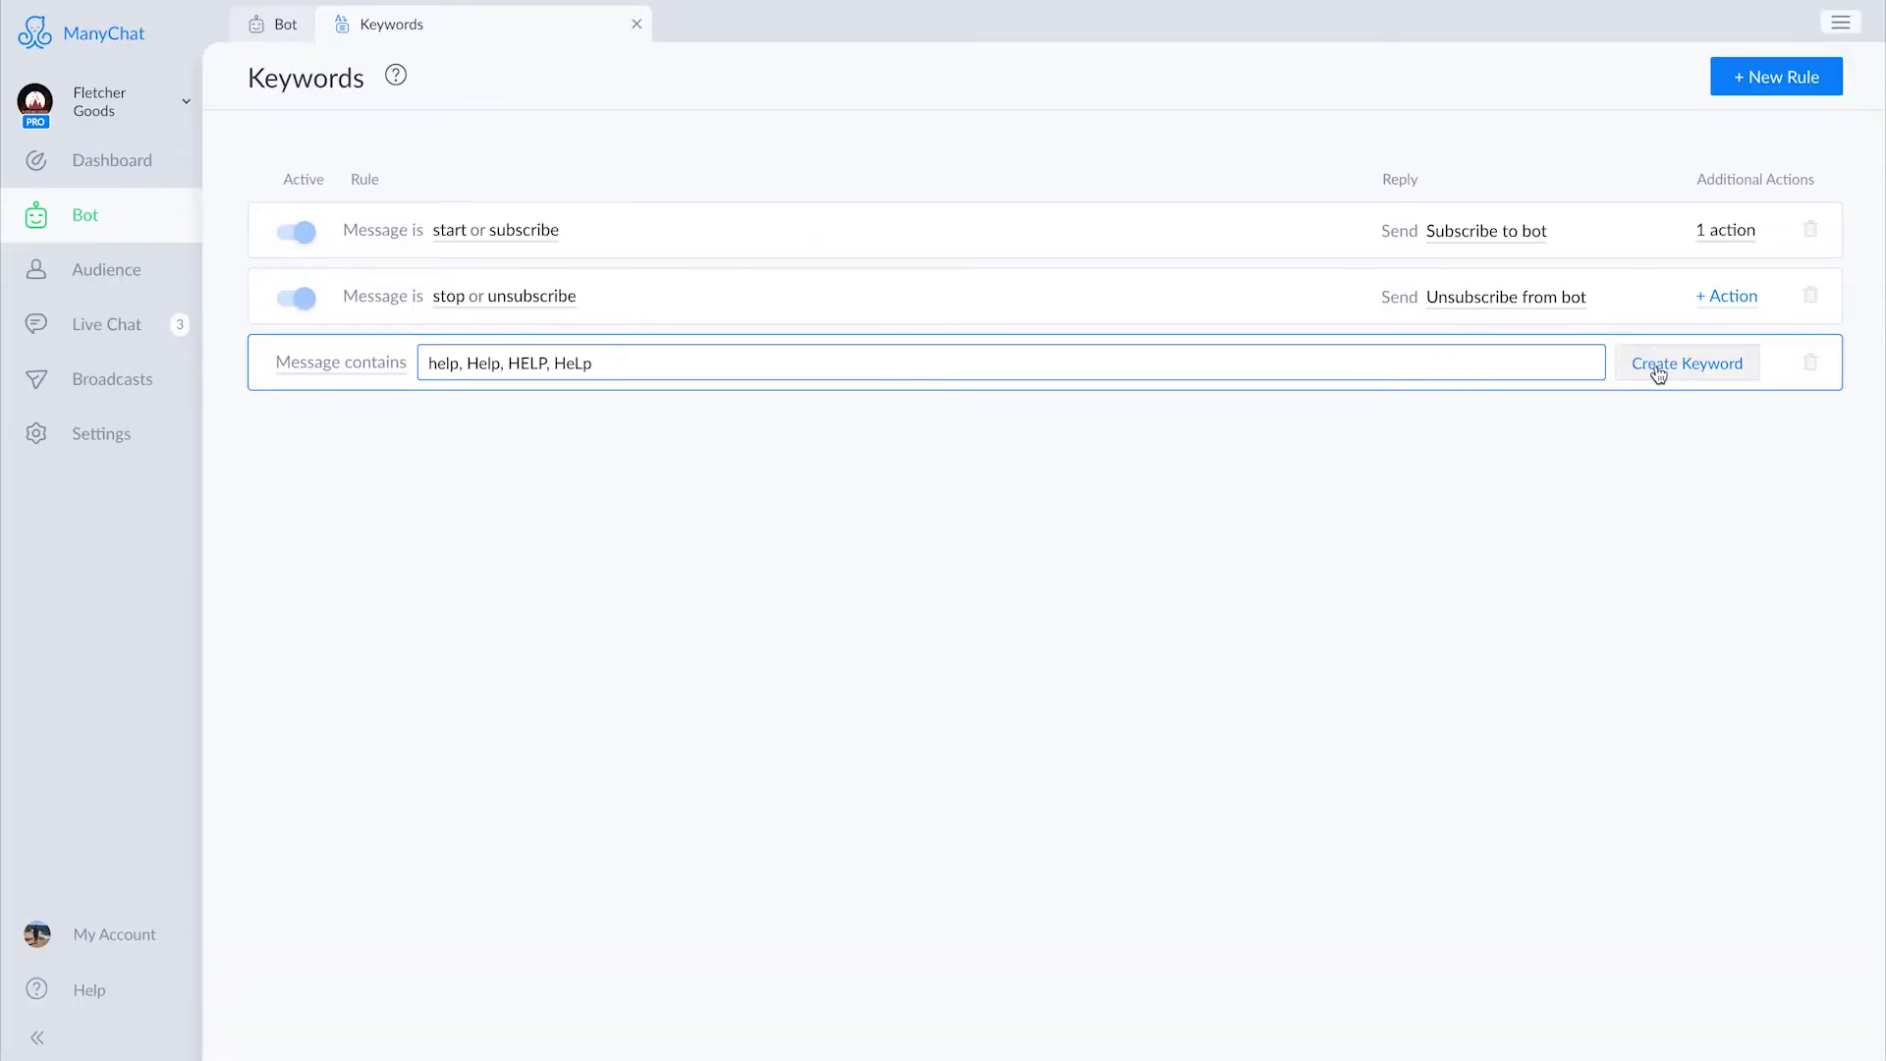
left_click(1658, 368)
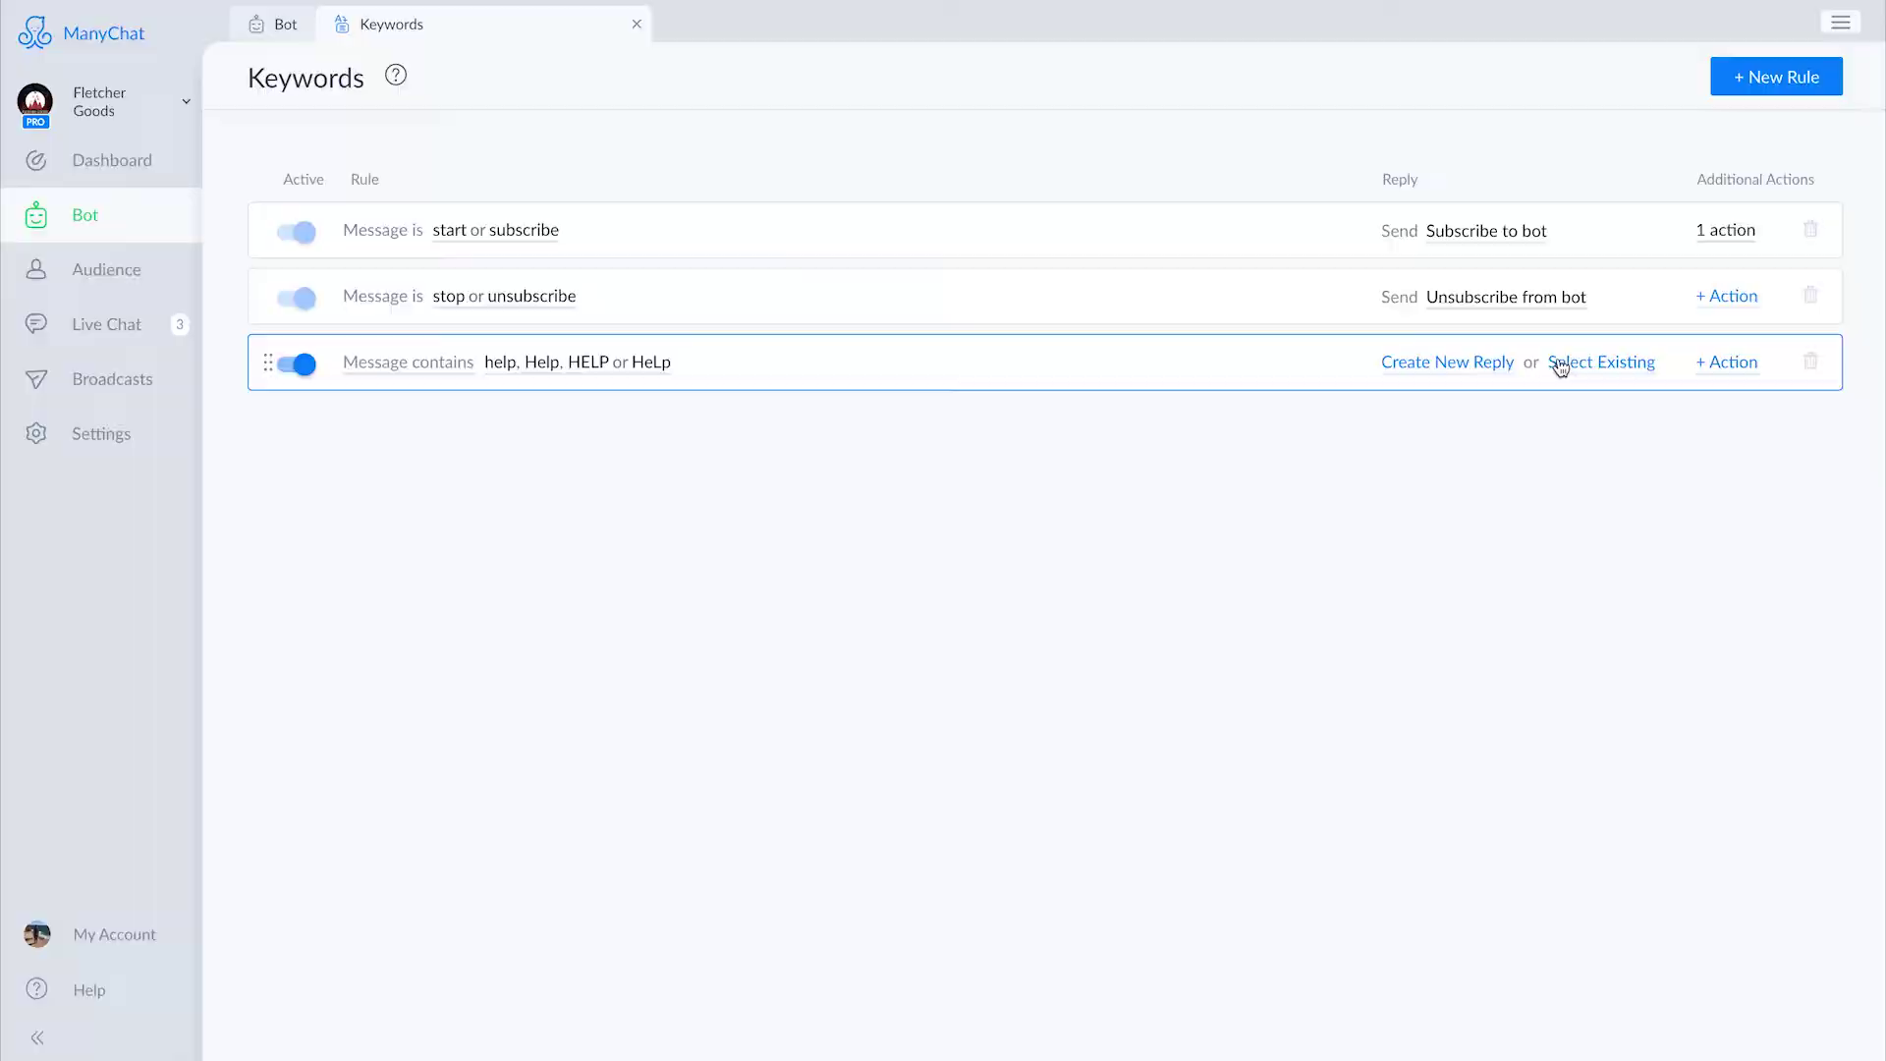
- Set the existing Help Message flow as the help rule's reply
left_click(1601, 362)
type("help")
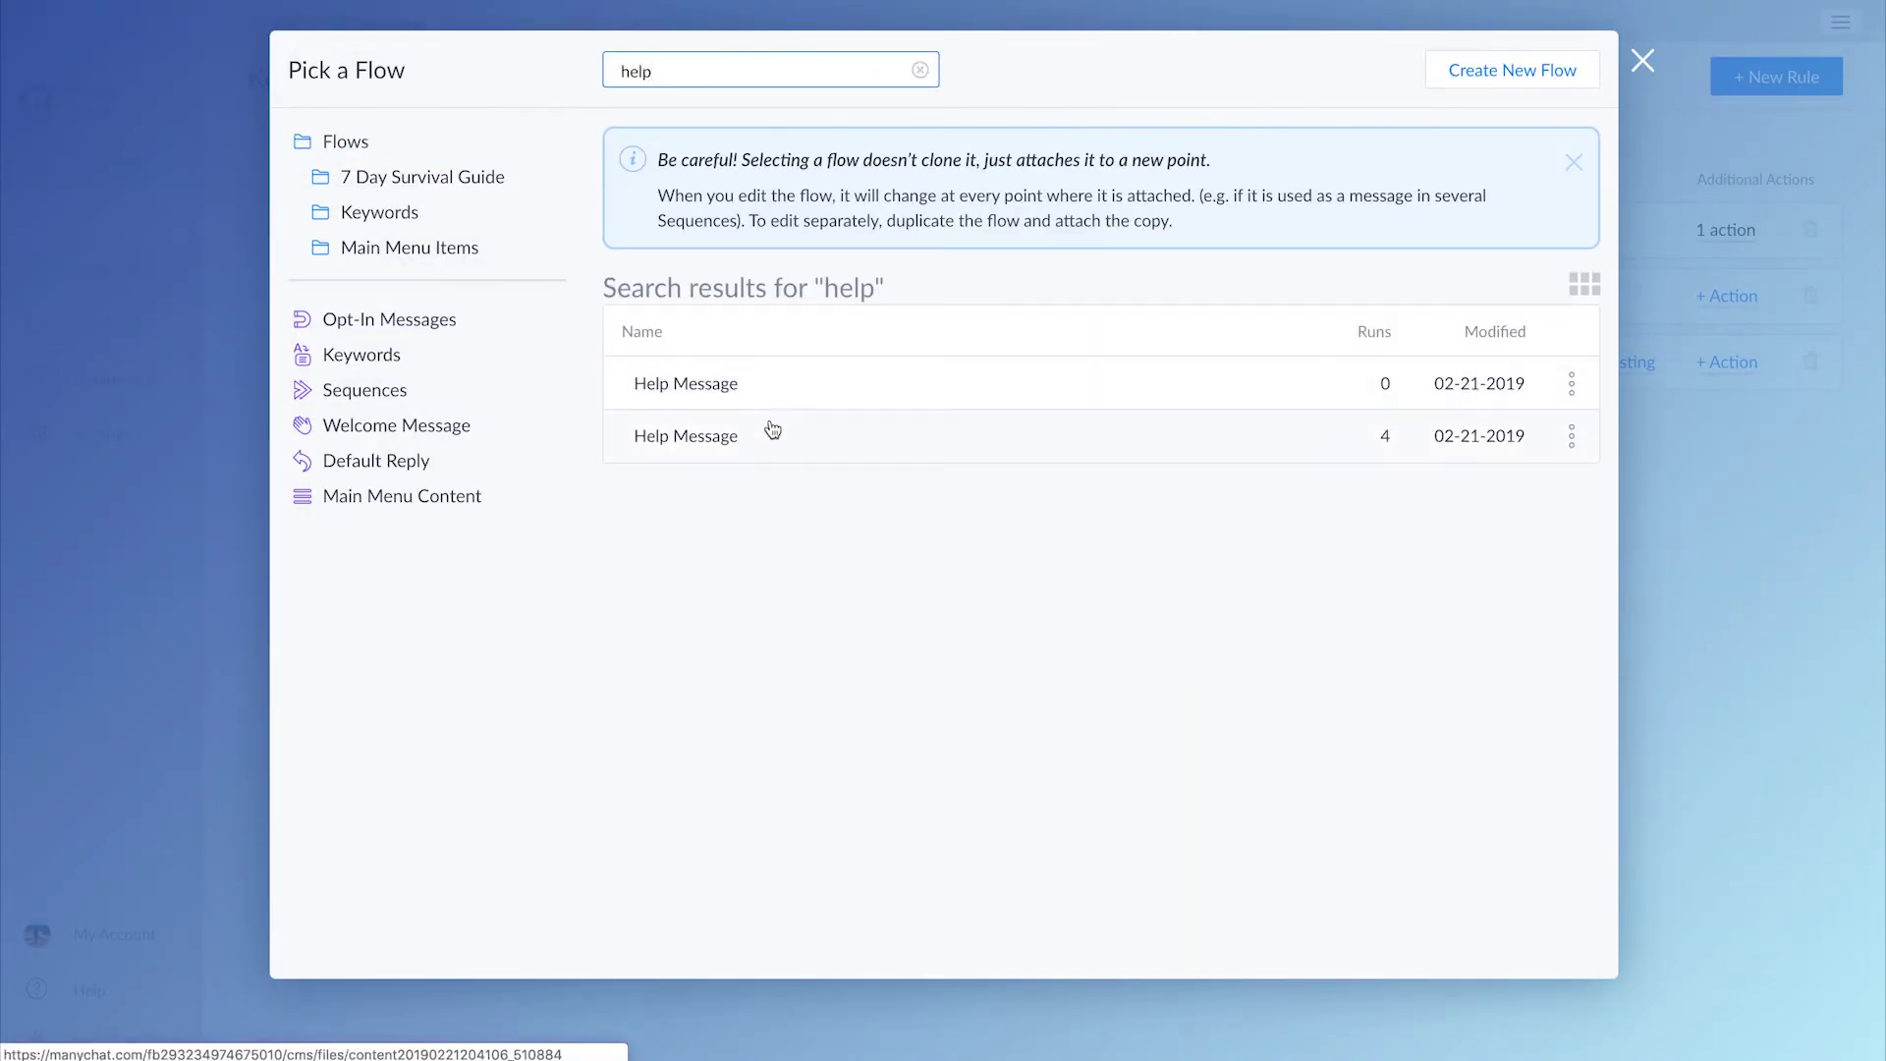
left_click(771, 435)
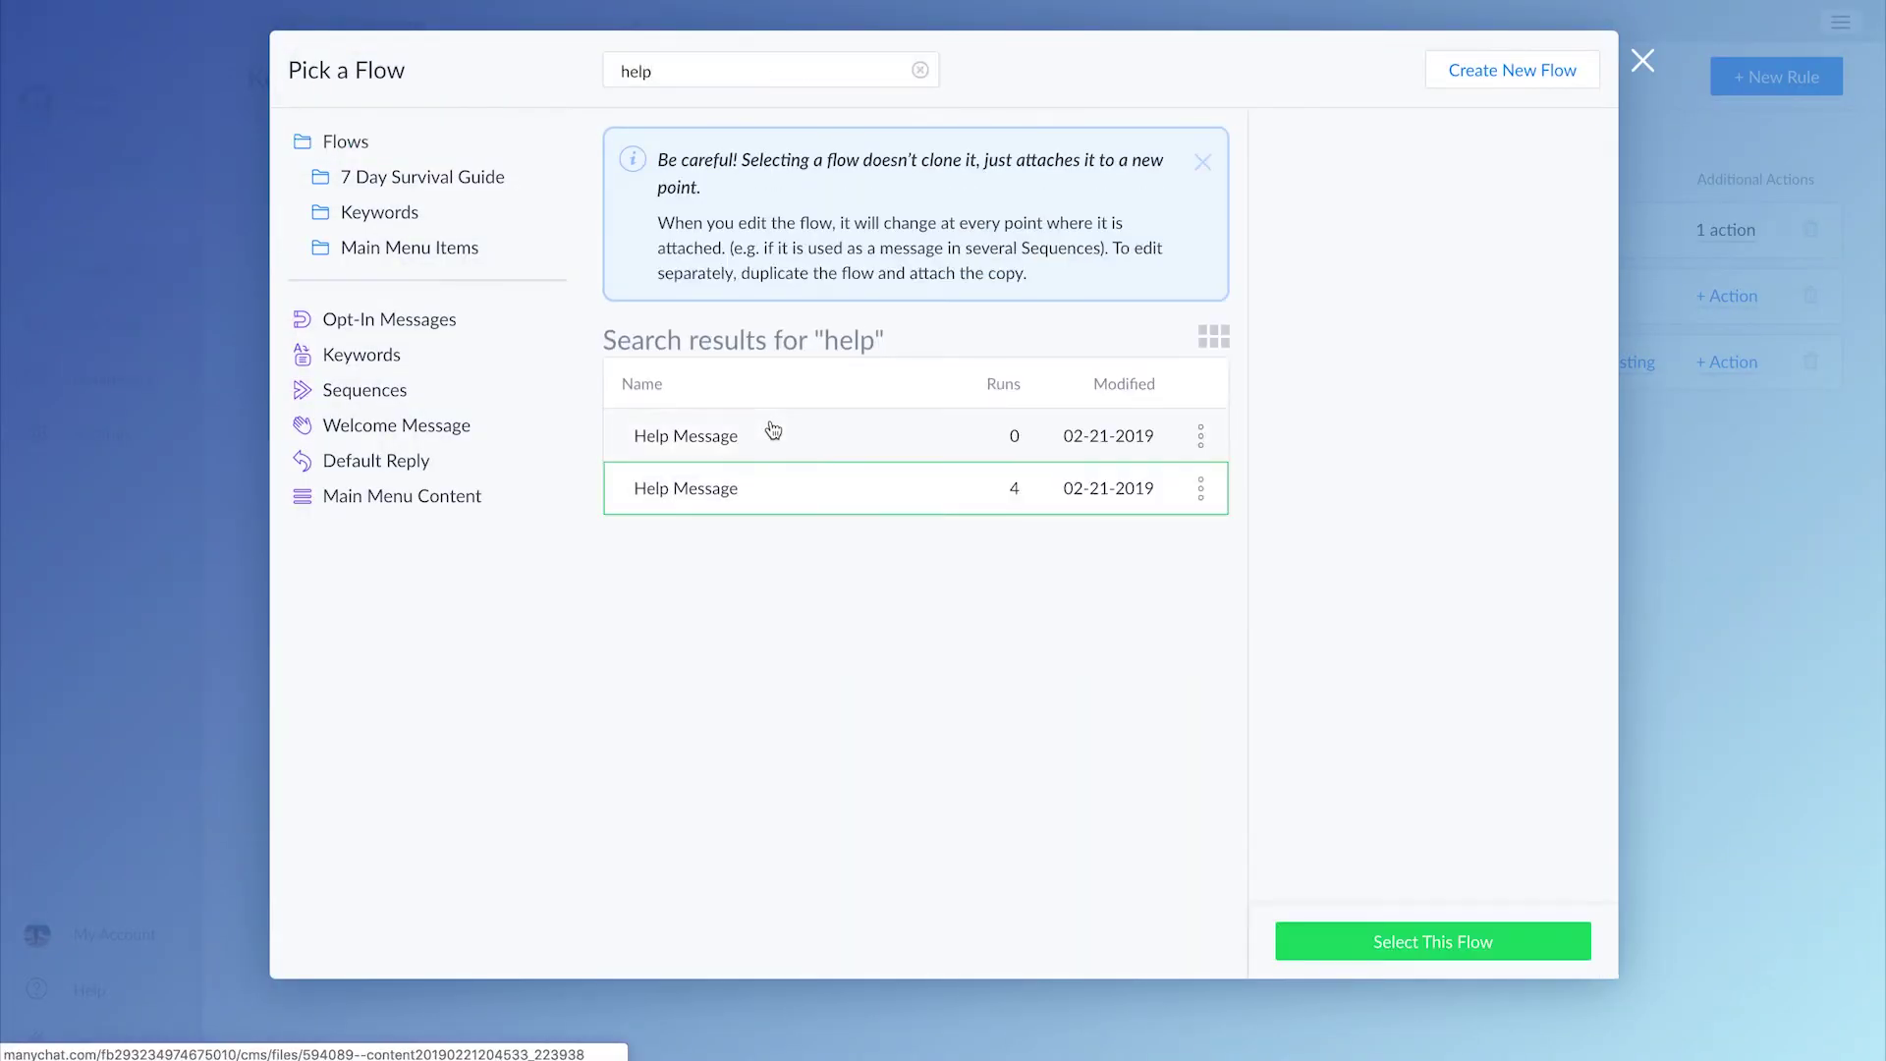
left_click(1342, 928)
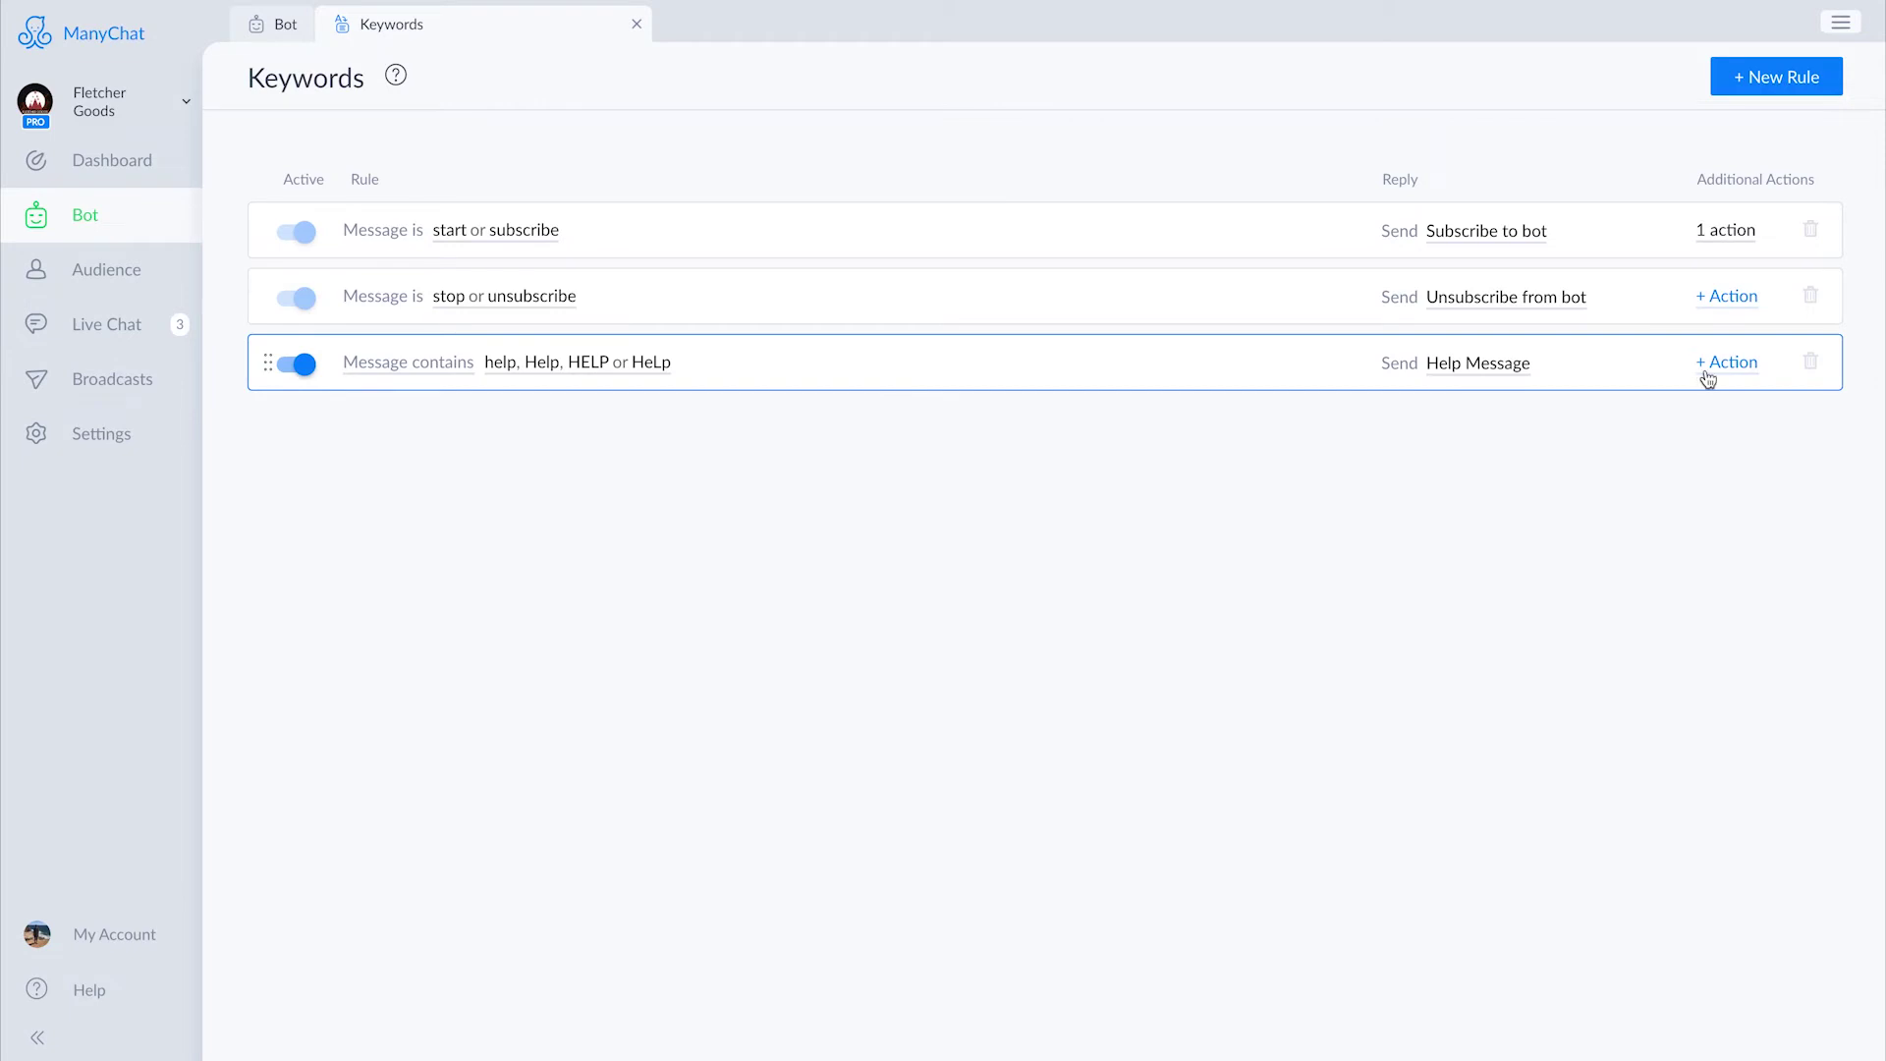
- Add Notify Admins and Mark conversation as Open actions to the help rule, then save it
left_click(1709, 365)
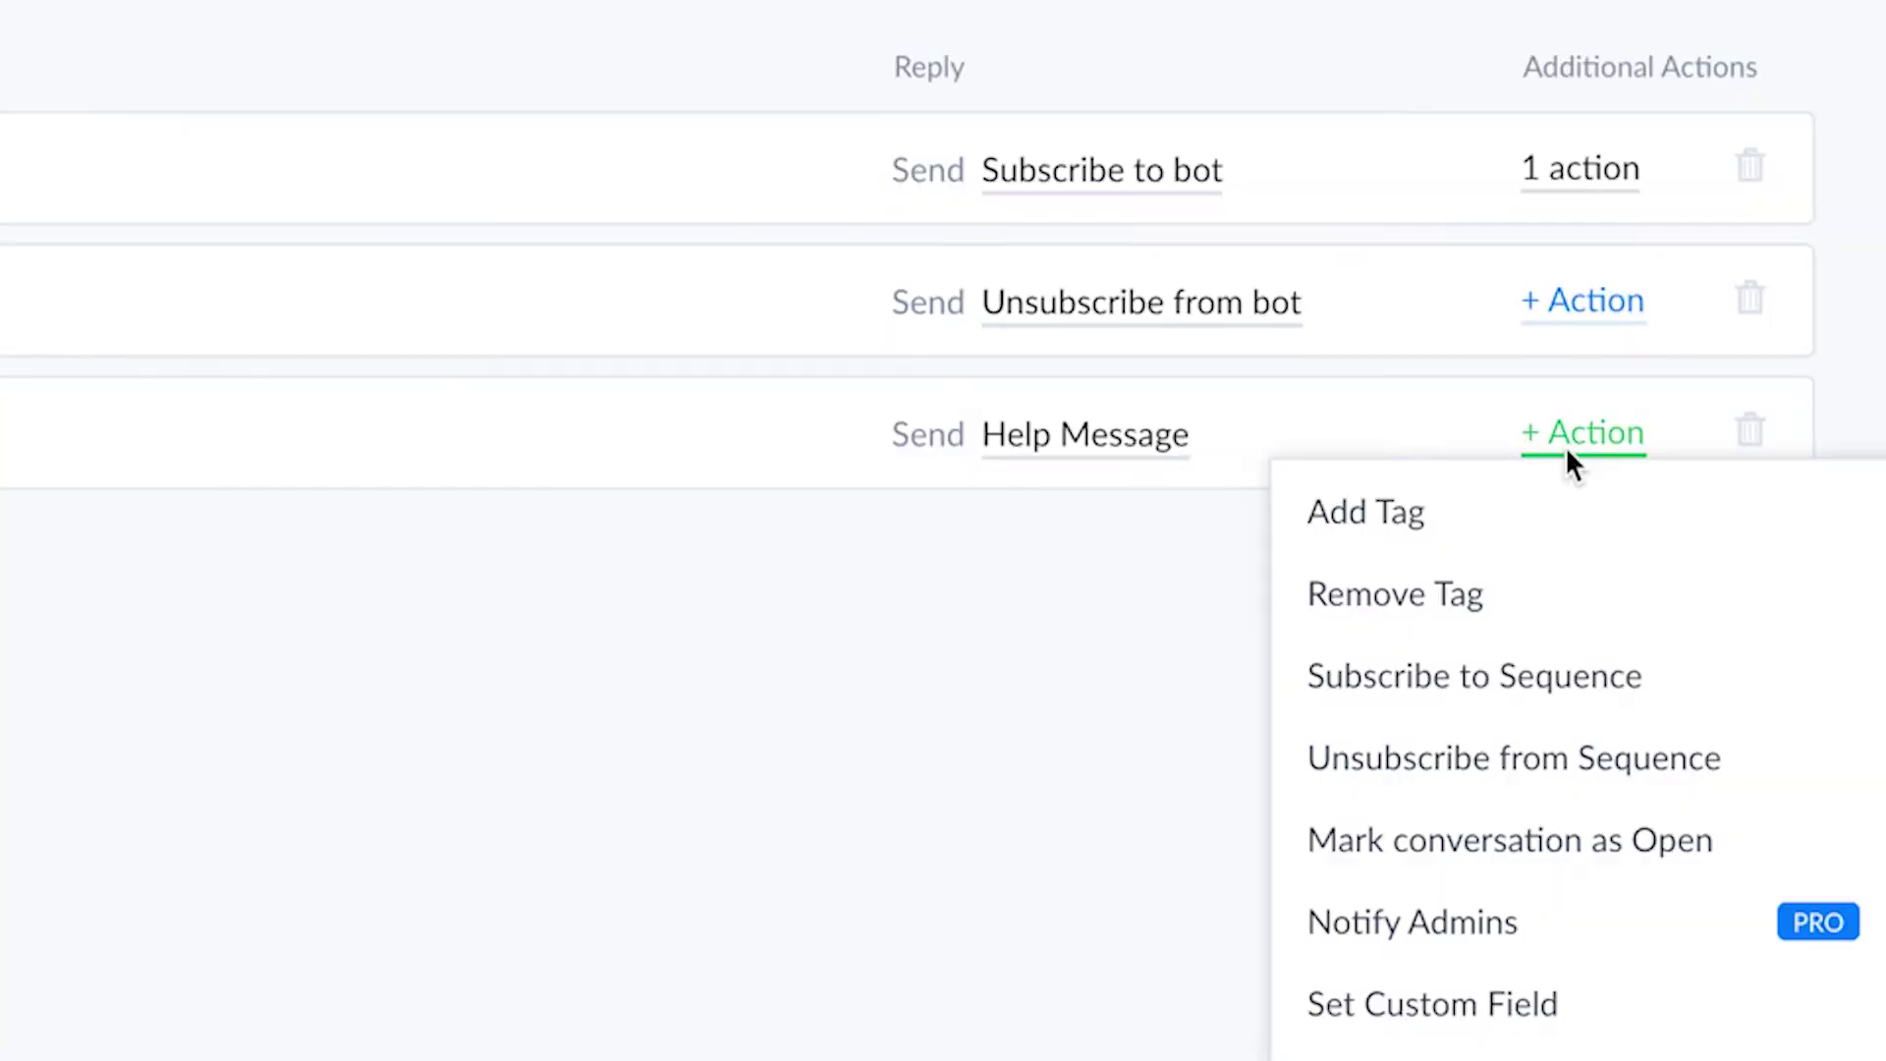
left_click(1443, 922)
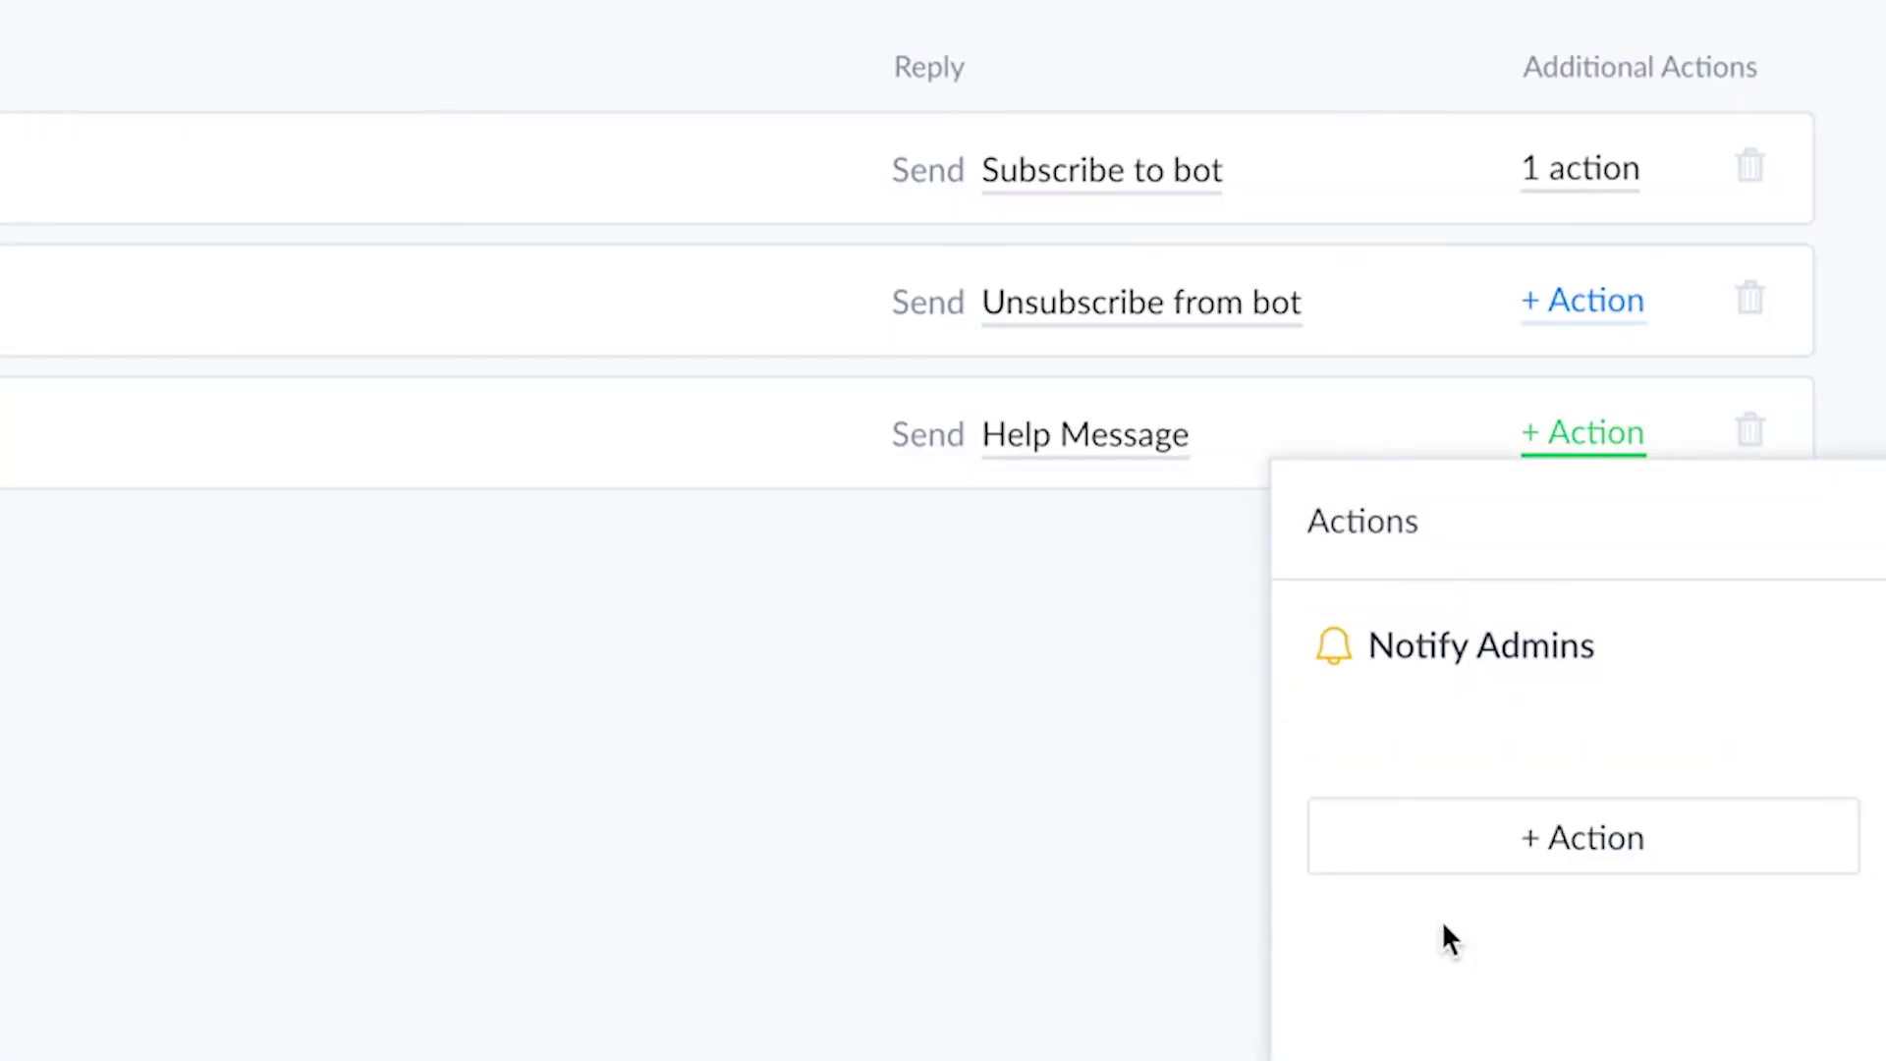
left_click(1456, 815)
scroll(1456, 814, "down", 3)
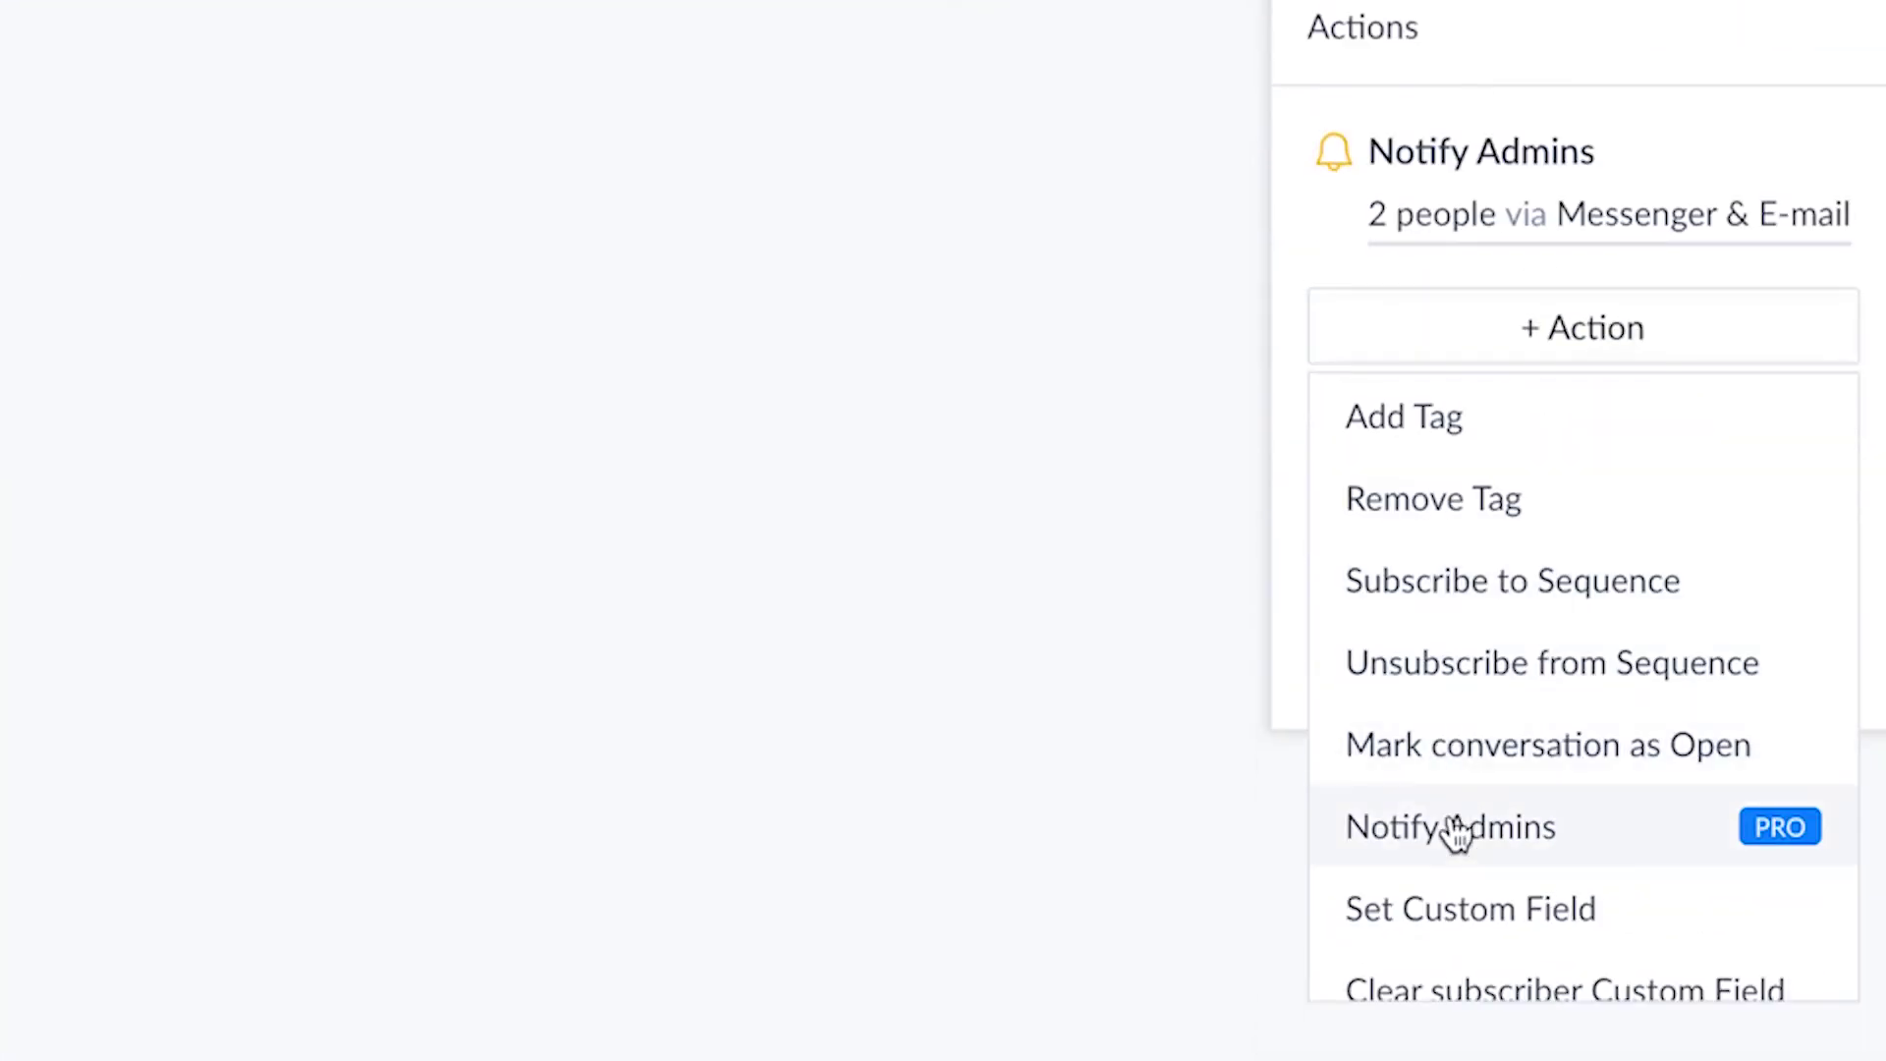
left_click(1459, 767)
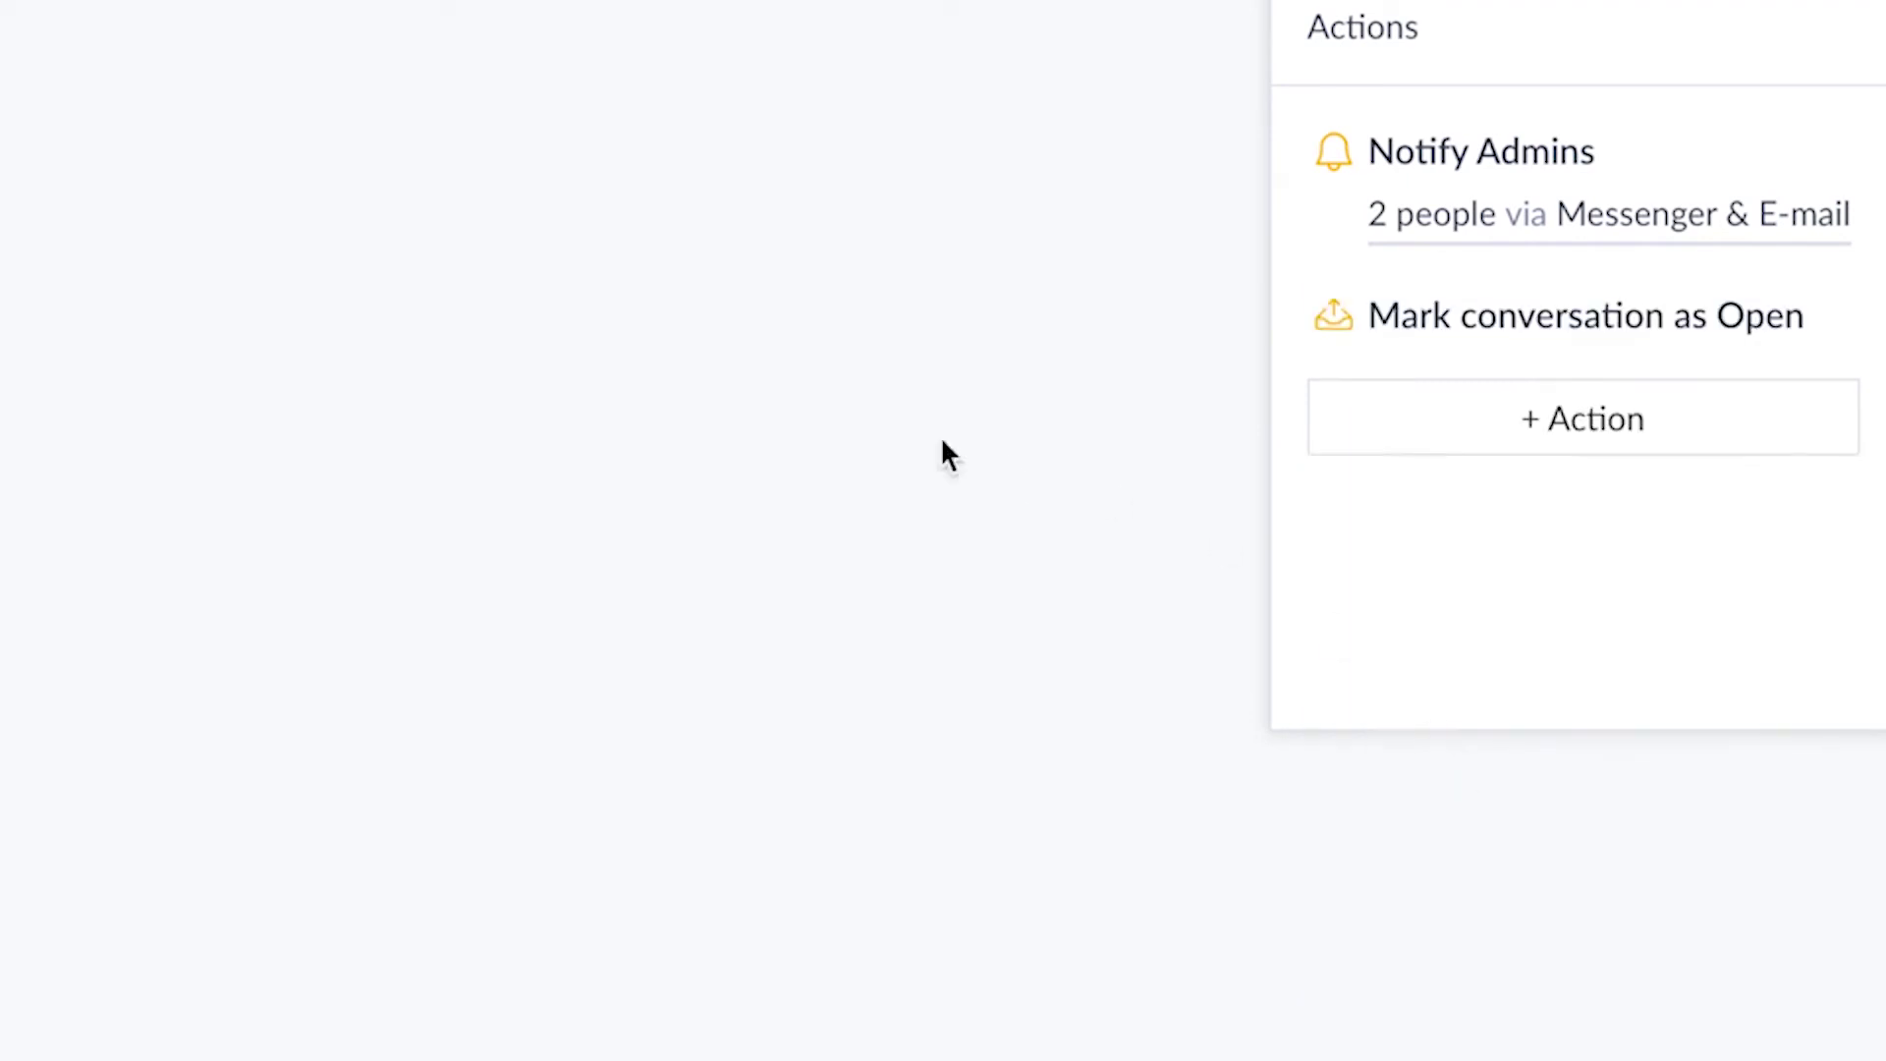
left_click(1388, 585)
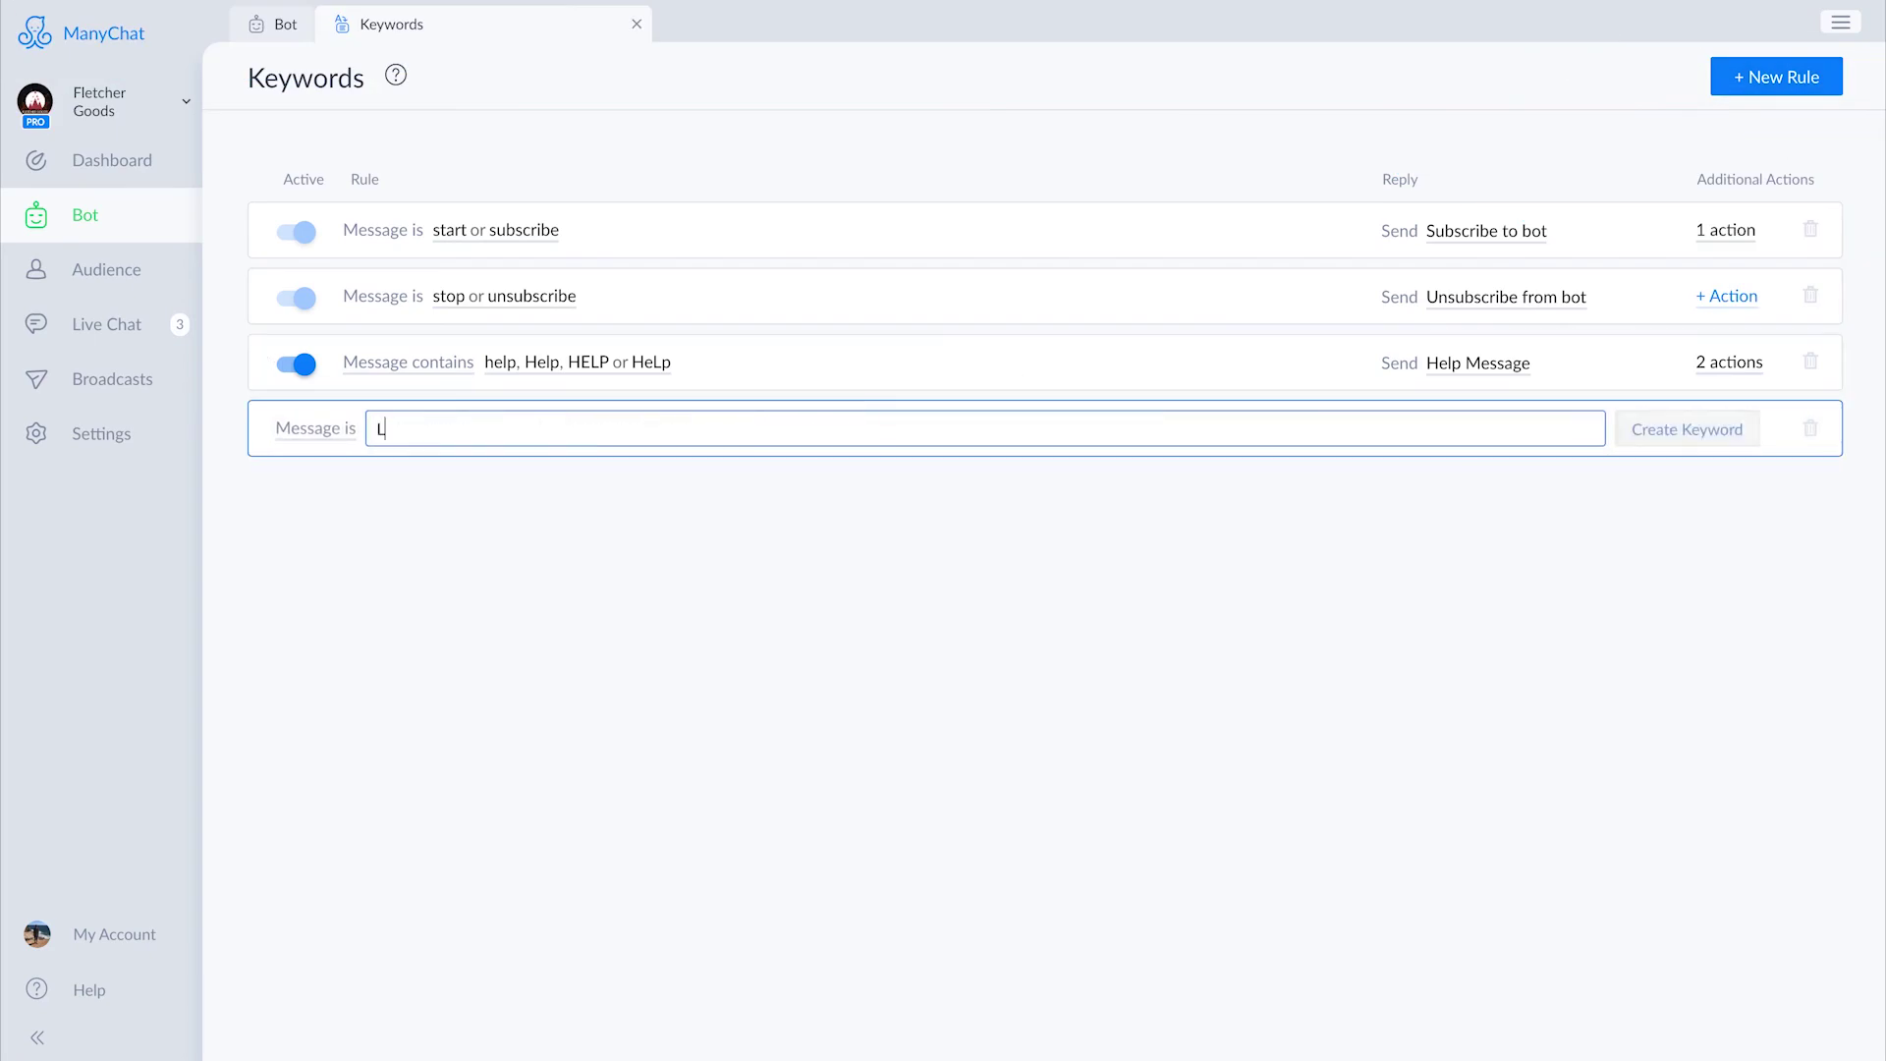
type("et's go")
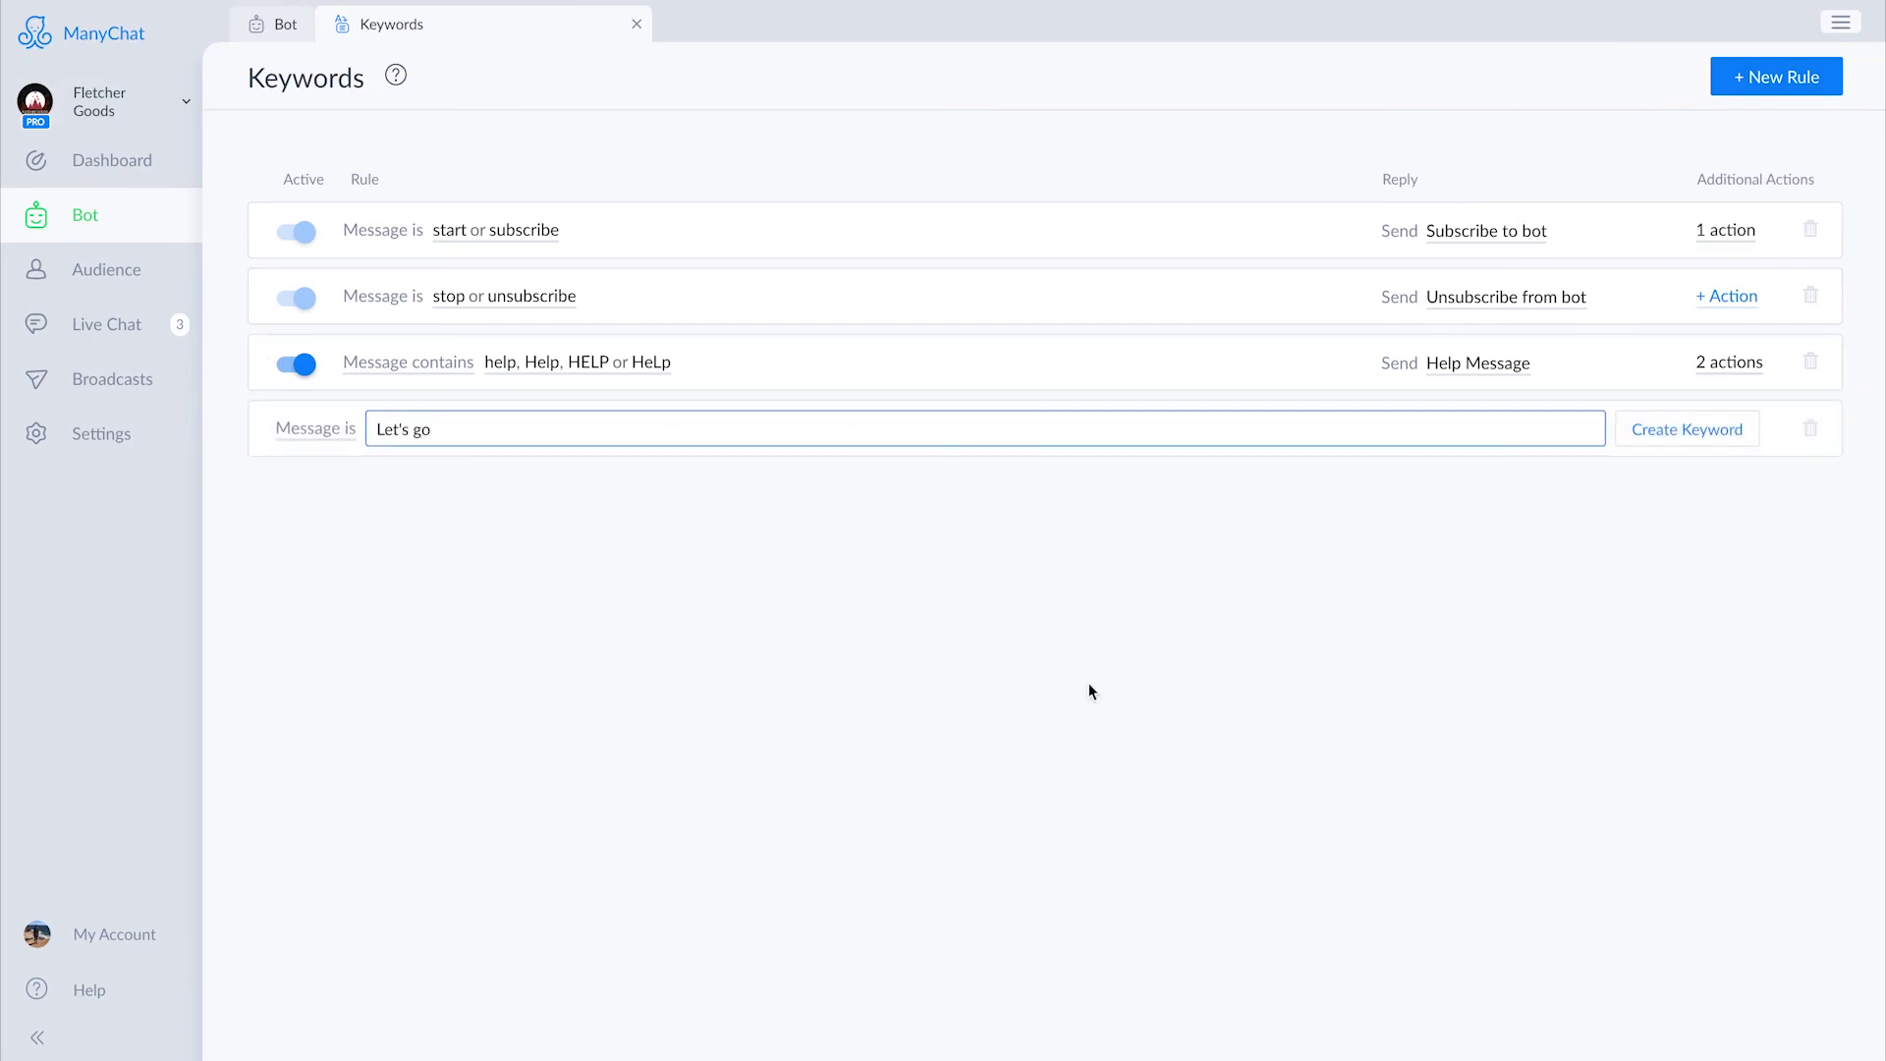
- Save a reply-less 'Let's go' keyword rule, then go to the Dashboard
left_click(1656, 436)
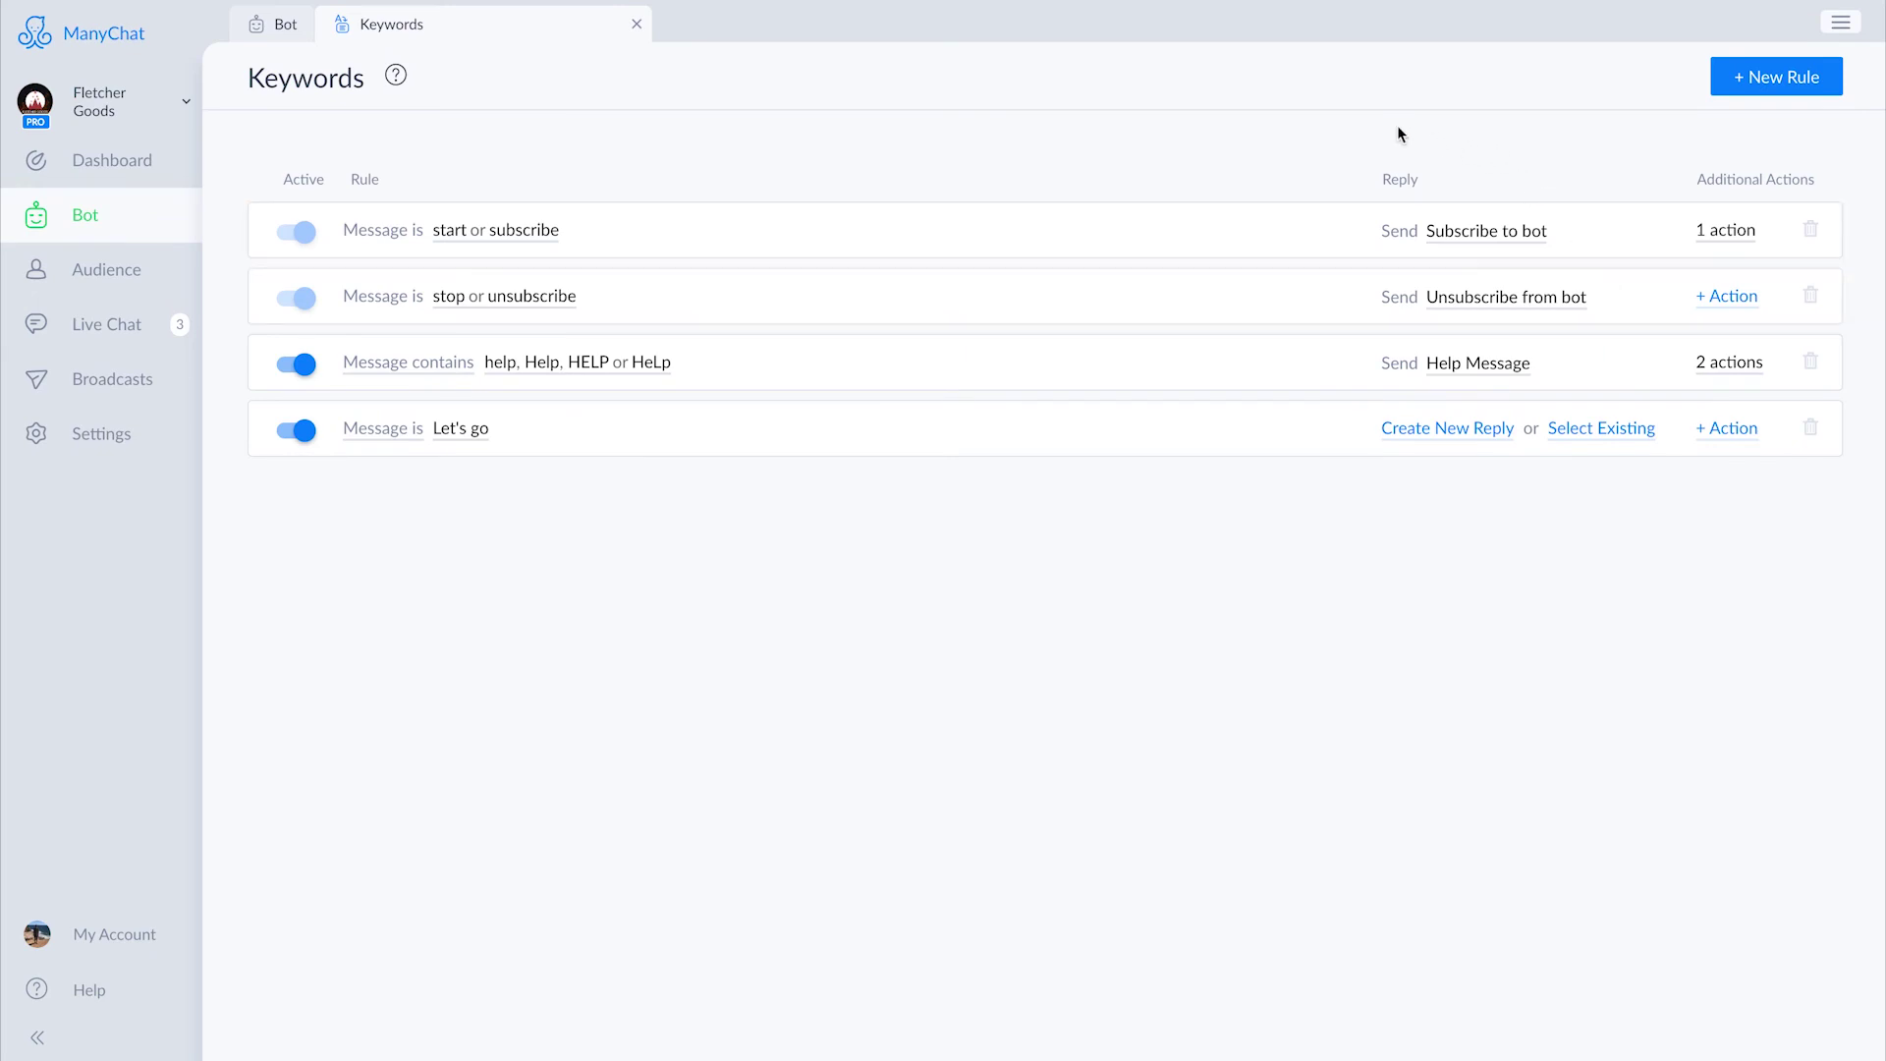
left_click(124, 189)
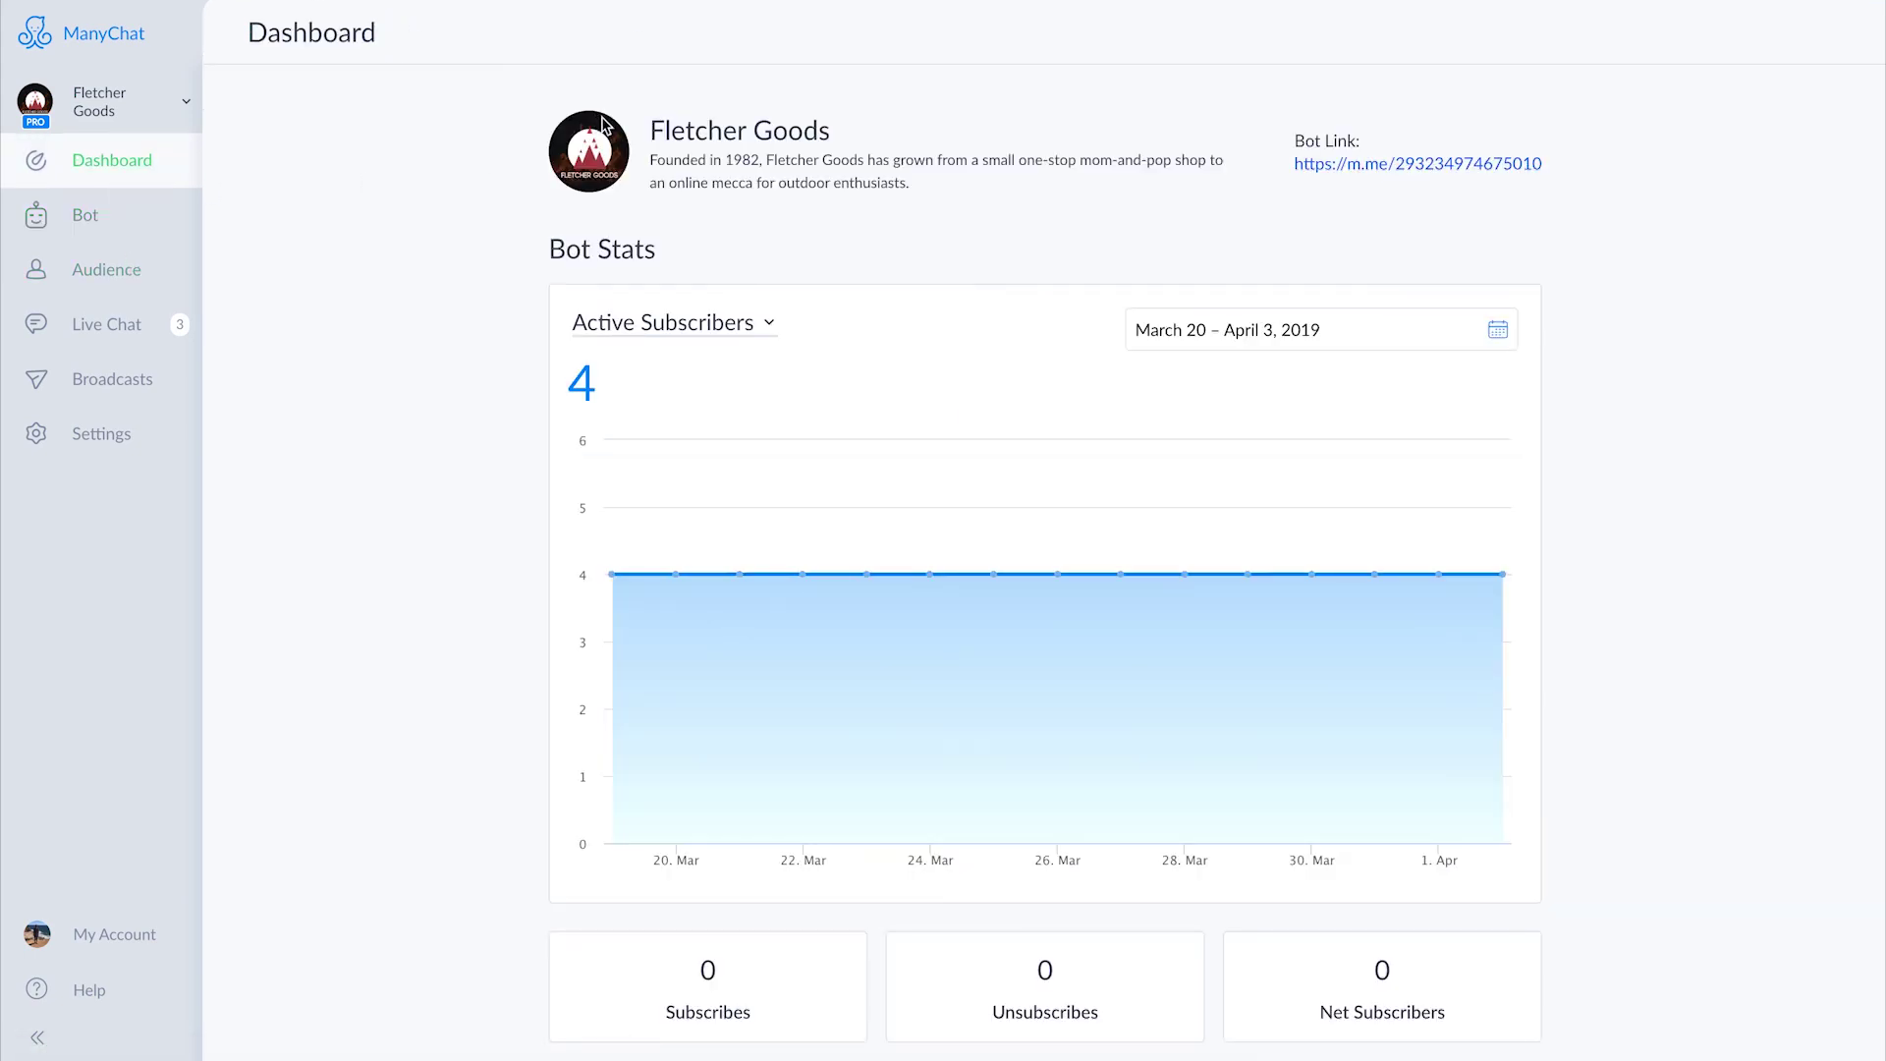